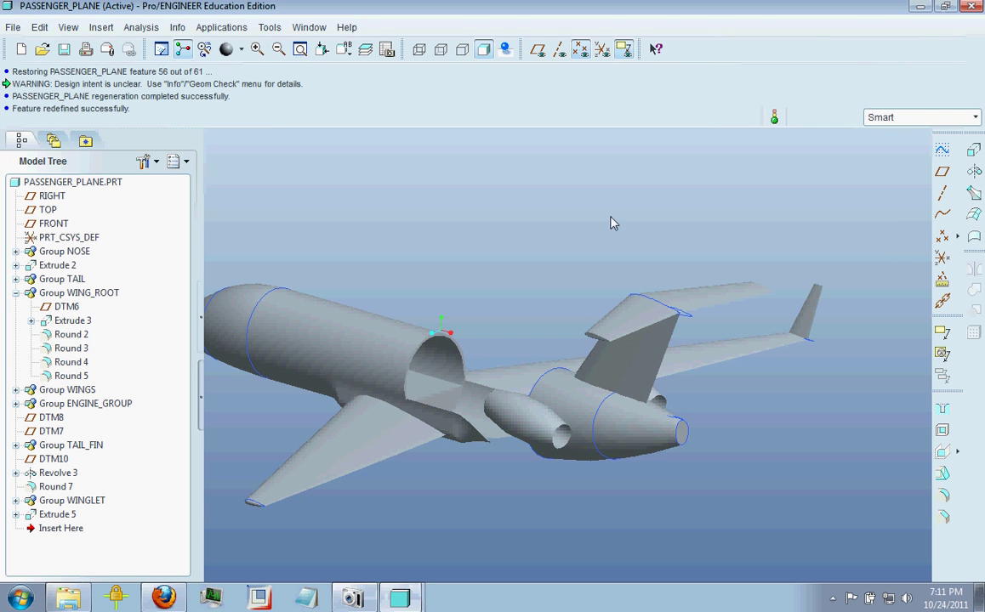
- Orbit and zoom around the passenger plane, picking out the right-hand tail engine
{"action": "middle_click_drag", "start_coordinate": [451, 329], "coordinate": [526, 409]}
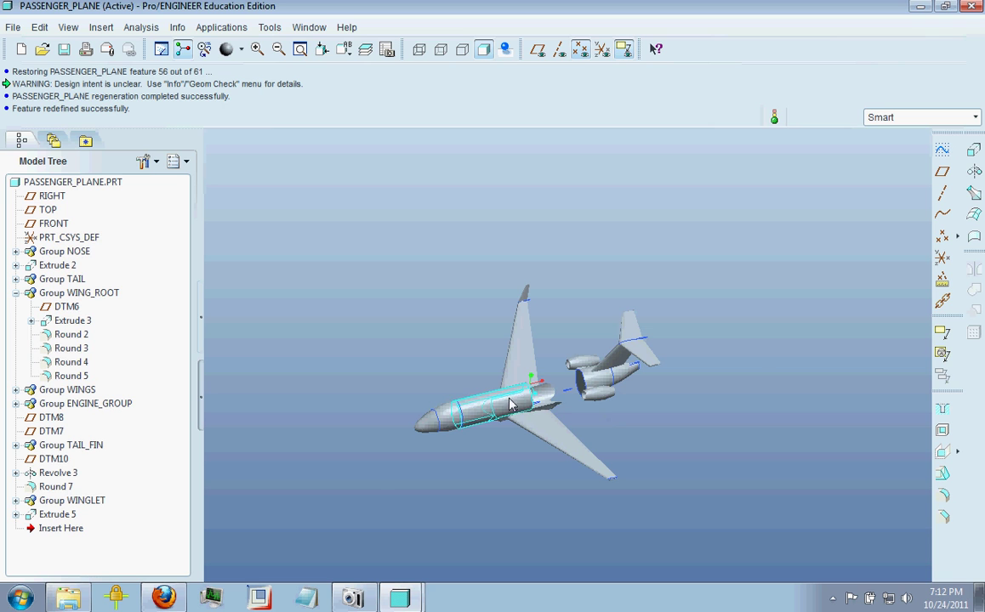
{"action": "scroll", "coordinate": [514, 404], "scroll_direction": "up", "scroll_amount": 3}
{"action": "mouse_move", "coordinate": [585, 435]}
{"action": "middle_mouse_down"}
{"action": "mouse_move", "coordinate": [561, 363]}
{"action": "mouse_move", "coordinate": [547, 396]}
{"action": "mouse_move", "coordinate": [468, 402]}
{"action": "mouse_move", "coordinate": [348, 438]}
{"action": "mouse_move", "coordinate": [506, 409]}
{"action": "mouse_move", "coordinate": [585, 426]}
{"action": "middle_mouse_up"}
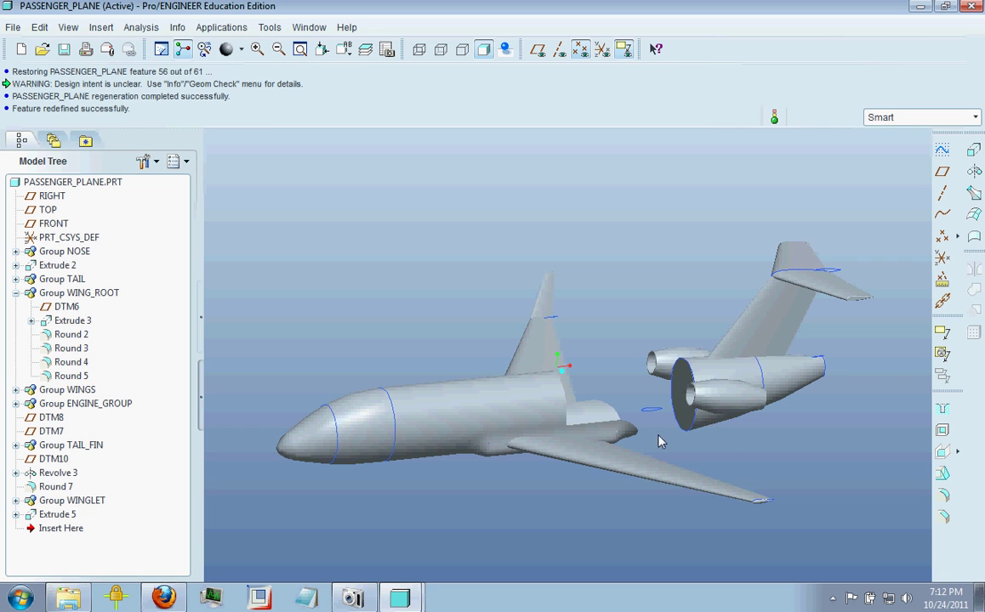
{"action": "middle_click_drag", "start_coordinate": [620, 428], "coordinate": [786, 390]}
{"action": "left_click", "coordinate": [786, 389]}
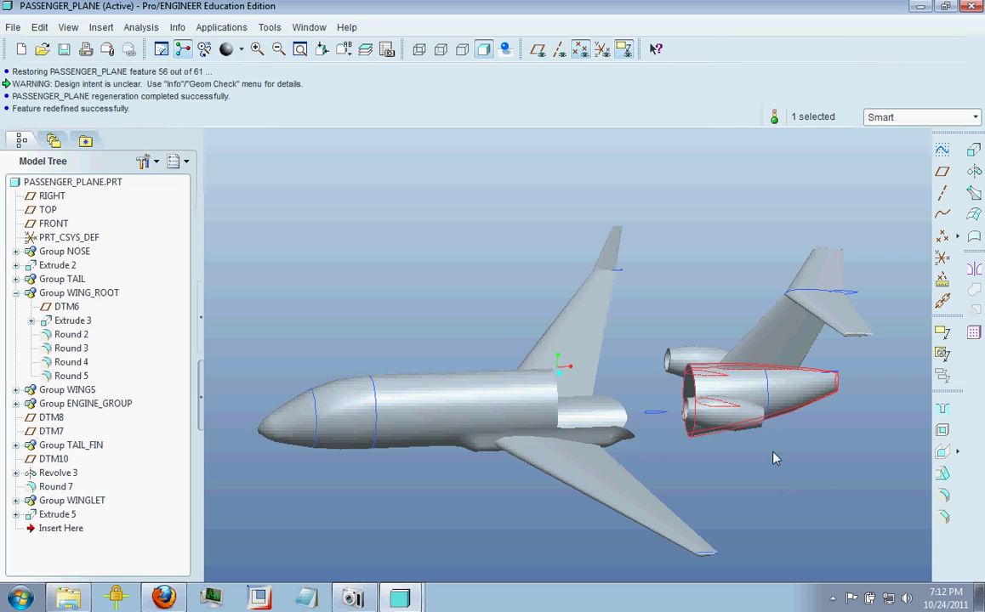
{"action": "mouse_move", "coordinate": [774, 469]}
{"action": "middle_mouse_down"}
{"action": "mouse_move", "coordinate": [743, 469]}
{"action": "mouse_move", "coordinate": [770, 534]}
{"action": "mouse_move", "coordinate": [765, 493]}
{"action": "mouse_move", "coordinate": [684, 449]}
{"action": "mouse_move", "coordinate": [748, 457]}
{"action": "mouse_move", "coordinate": [749, 447]}
{"action": "middle_mouse_up"}
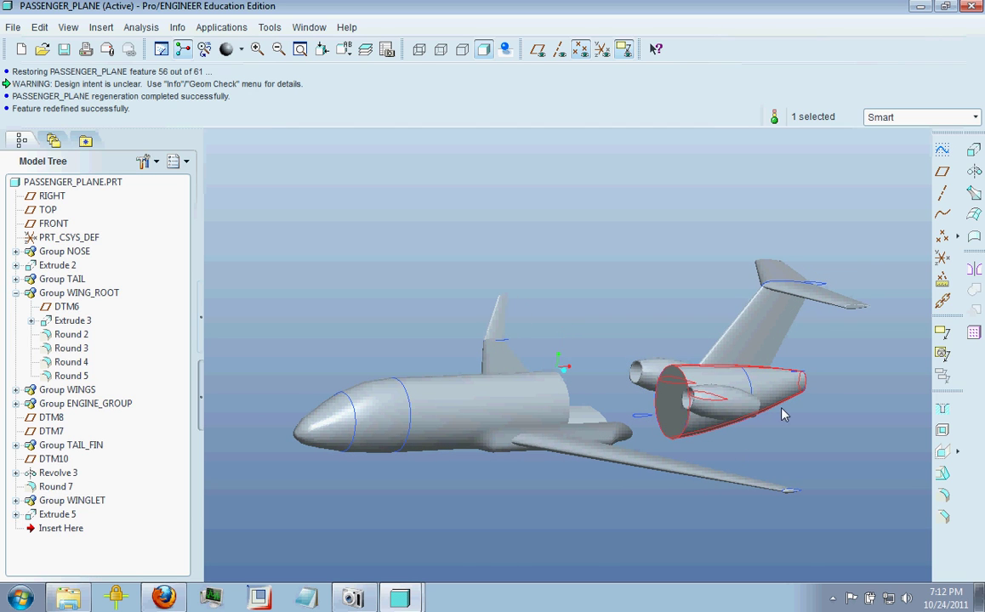
{"action": "scroll", "coordinate": [799, 410], "scroll_direction": "up", "scroll_amount": 3}
{"action": "left_click", "coordinate": [808, 428]}
{"action": "mouse_move", "coordinate": [808, 428]}
{"action": "middle_mouse_down"}
{"action": "mouse_move", "coordinate": [779, 511]}
{"action": "mouse_move", "coordinate": [781, 417]}
{"action": "mouse_move", "coordinate": [793, 422]}
{"action": "mouse_move", "coordinate": [774, 434]}
{"action": "mouse_move", "coordinate": [781, 404]}
{"action": "mouse_move", "coordinate": [763, 423]}
{"action": "mouse_move", "coordinate": [785, 426]}
{"action": "mouse_move", "coordinate": [765, 418]}
{"action": "mouse_move", "coordinate": [761, 429]}
{"action": "middle_mouse_up"}
{"action": "scroll", "coordinate": [862, 387], "scroll_direction": "up", "scroll_amount": 4}
{"action": "scroll", "coordinate": [861, 387], "scroll_direction": "down", "scroll_amount": 5}
- Inspect the plane from top-down and three-quarter views, selecting fuselage section Extrude 2
{"action": "middle_click_drag", "start_coordinate": [653, 355], "coordinate": [719, 381]}
{"action": "middle_click_drag", "start_coordinate": [792, 355], "coordinate": [748, 462]}
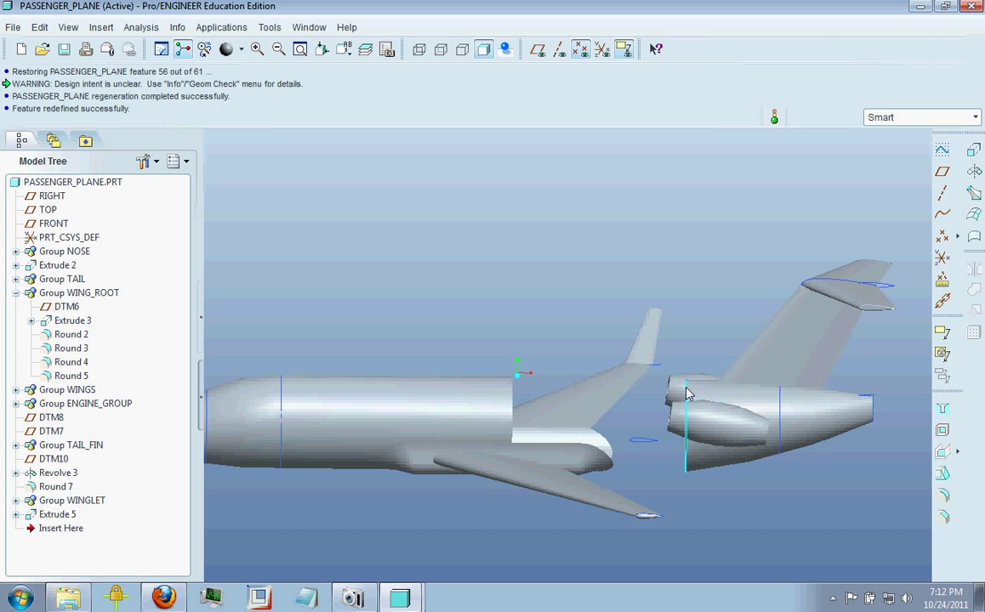
{"action": "middle_click_drag", "start_coordinate": [717, 466], "coordinate": [816, 359]}
{"action": "scroll", "coordinate": [811, 437], "scroll_direction": "down", "scroll_amount": 3}
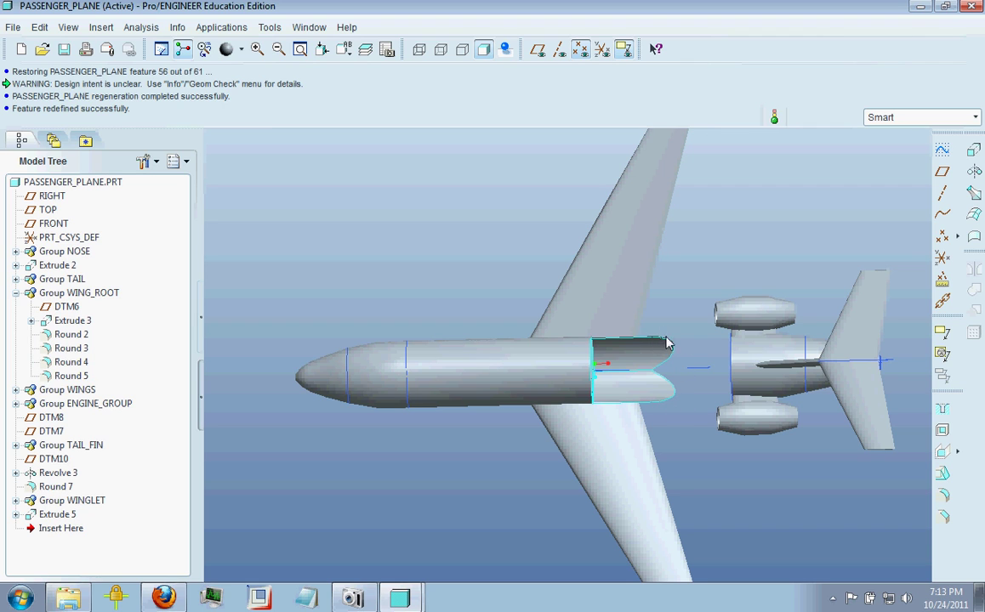
{"action": "middle_click_drag", "start_coordinate": [798, 455], "coordinate": [747, 383]}
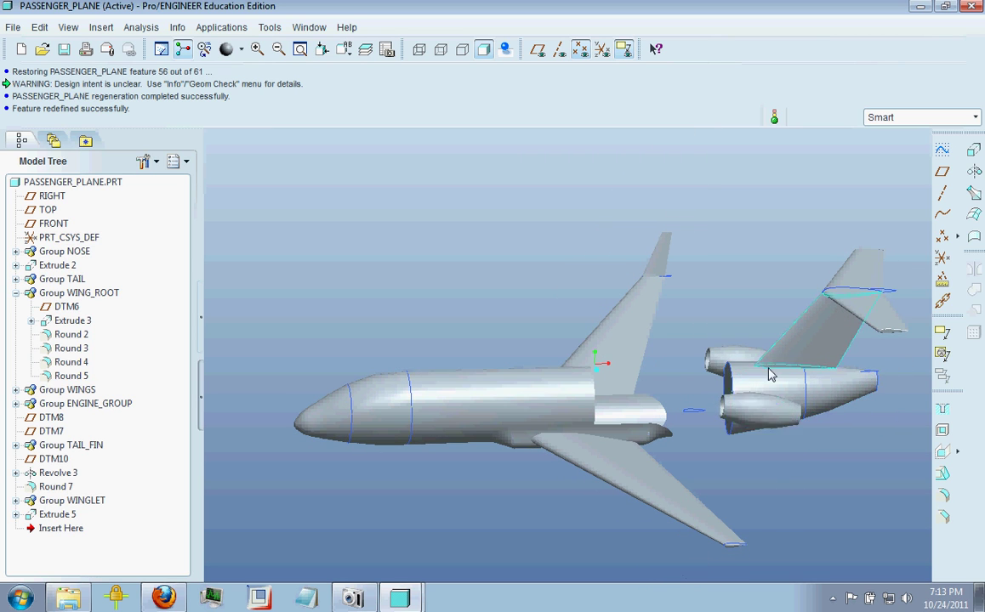
{"action": "mouse_move", "coordinate": [710, 438]}
{"action": "middle_mouse_down"}
{"action": "mouse_move", "coordinate": [646, 523]}
{"action": "mouse_move", "coordinate": [603, 461]}
{"action": "mouse_move", "coordinate": [648, 489]}
{"action": "mouse_move", "coordinate": [655, 427]}
{"action": "mouse_move", "coordinate": [677, 391]}
{"action": "mouse_move", "coordinate": [697, 417]}
{"action": "mouse_move", "coordinate": [685, 425]}
{"action": "mouse_move", "coordinate": [709, 428]}
{"action": "mouse_move", "coordinate": [650, 391]}
{"action": "mouse_move", "coordinate": [672, 360]}
{"action": "mouse_move", "coordinate": [572, 363]}
{"action": "mouse_move", "coordinate": [499, 380]}
{"action": "mouse_move", "coordinate": [452, 412]}
{"action": "mouse_move", "coordinate": [370, 438]}
{"action": "middle_mouse_up"}
{"action": "scroll", "coordinate": [714, 405], "scroll_direction": "down", "scroll_amount": 3}
{"action": "scroll", "coordinate": [684, 424], "scroll_direction": "up", "scroll_amount": 5}
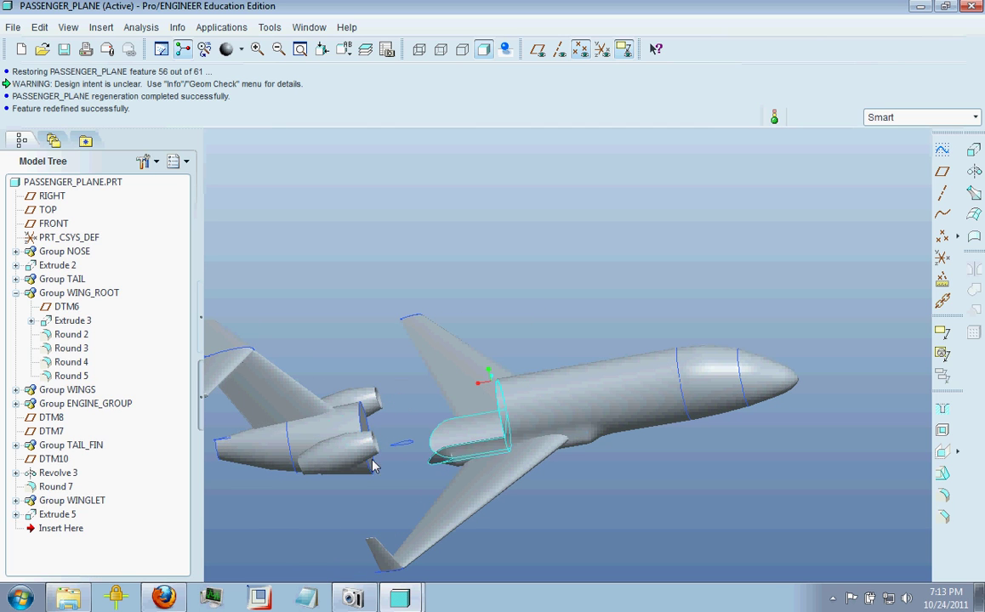
{"action": "middle_click_drag", "start_coordinate": [596, 452], "coordinate": [586, 379]}
{"action": "left_click", "coordinate": [596, 387]}
{"action": "mouse_move", "coordinate": [630, 494]}
{"action": "middle_mouse_down"}
{"action": "mouse_move", "coordinate": [596, 468]}
{"action": "mouse_move", "coordinate": [600, 510]}
{"action": "mouse_move", "coordinate": [616, 511]}
{"action": "mouse_move", "coordinate": [640, 488]}
{"action": "mouse_move", "coordinate": [668, 507]}
{"action": "mouse_move", "coordinate": [590, 398]}
{"action": "middle_mouse_up"}
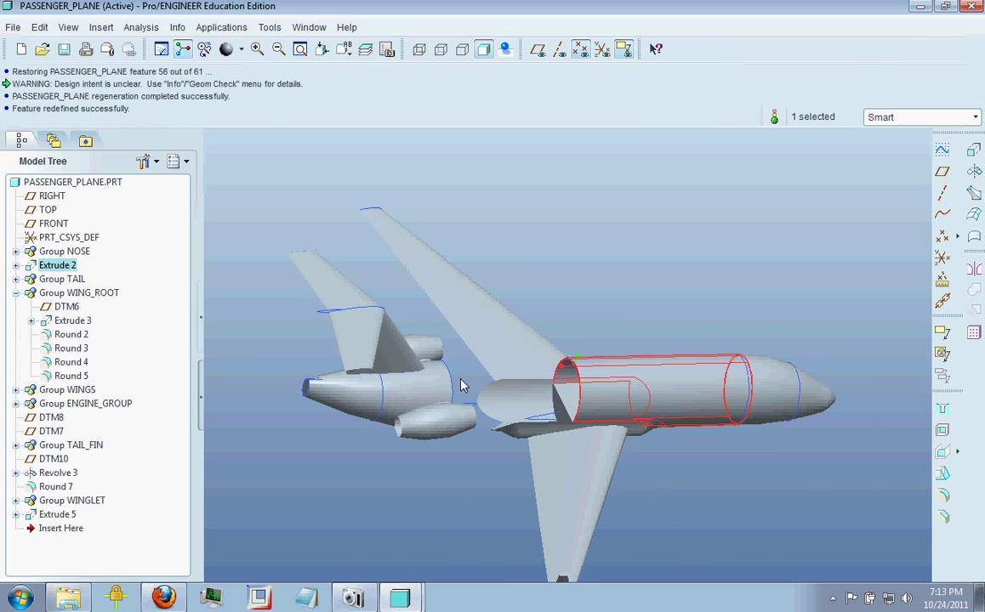
{"action": "scroll", "coordinate": [463, 386], "scroll_direction": "up", "scroll_amount": 4}
{"action": "scroll", "coordinate": [469, 387], "scroll_direction": "down", "scroll_amount": 2}
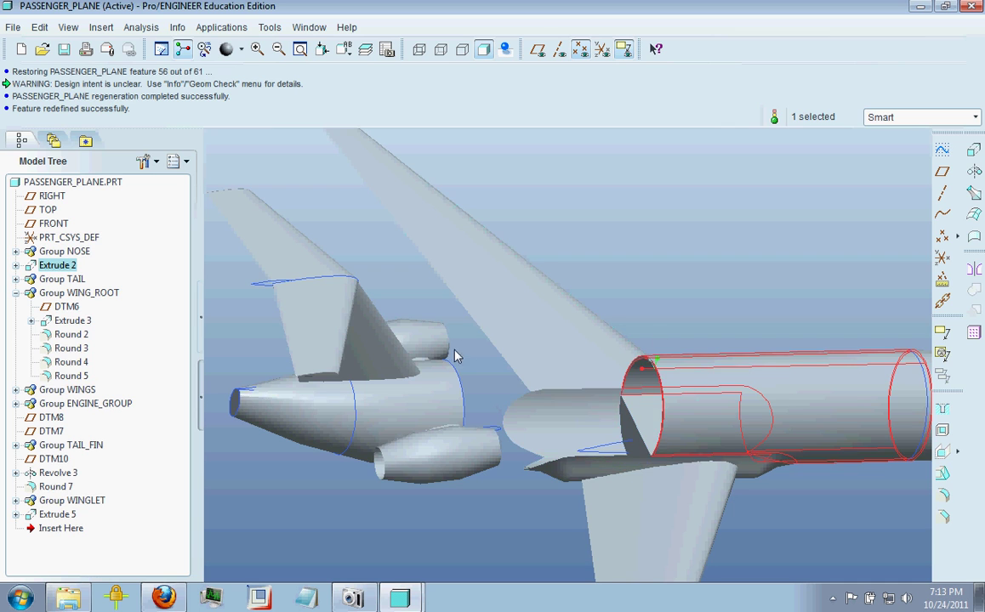
{"action": "scroll", "coordinate": [455, 357], "scroll_direction": "down", "scroll_amount": 3}
{"action": "middle_click_drag", "start_coordinate": [455, 380], "coordinate": [113, 356]}
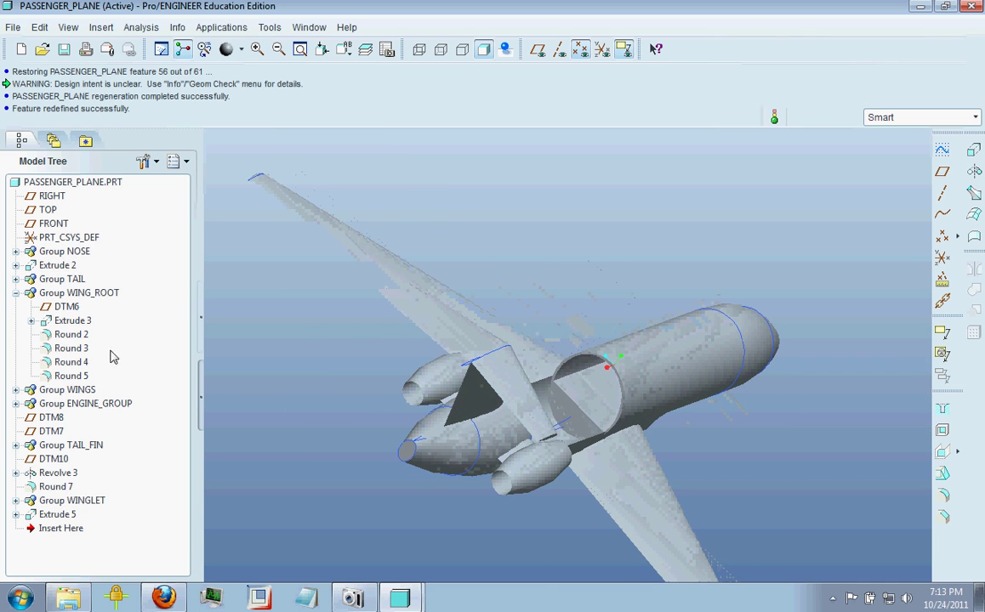
- Collapse Group WING_ROOT and check the tail fin feature Protrusion id 2964 in Group TAIL_FIN
{"action": "left_click", "coordinate": [15, 293]}
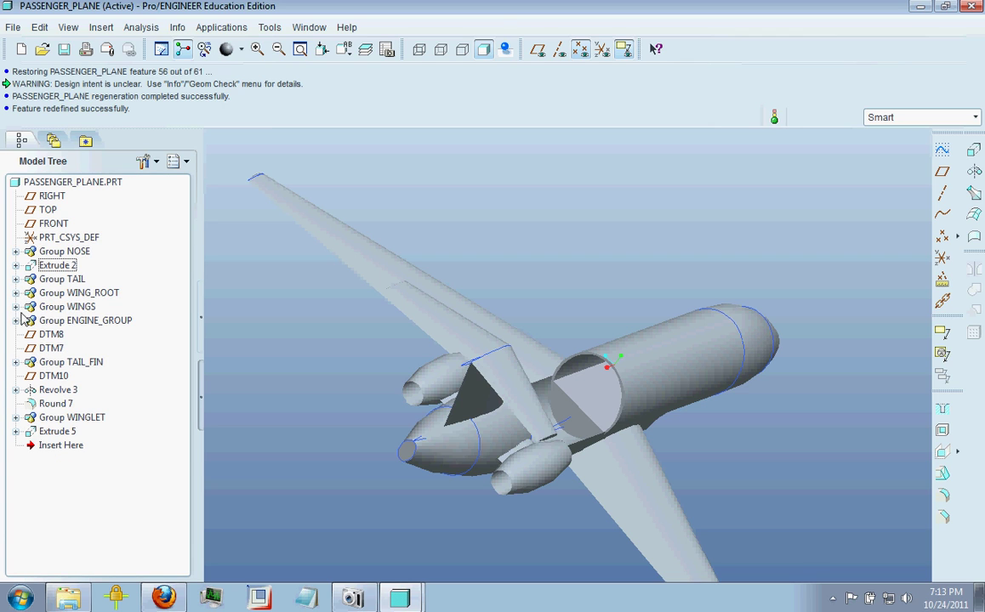
{"action": "left_click", "coordinate": [16, 362]}
{"action": "left_click", "coordinate": [52, 403]}
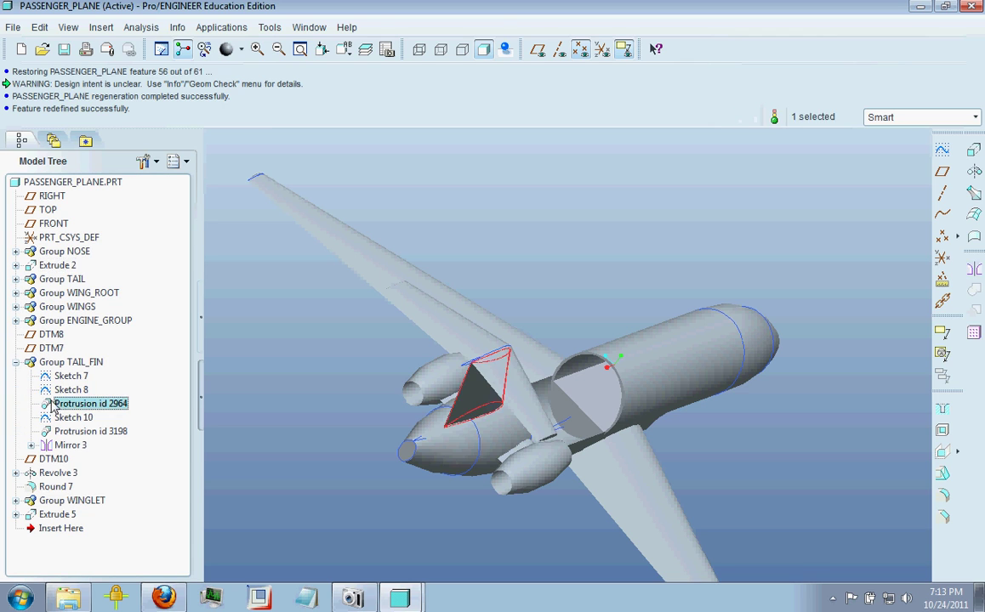
{"action": "left_click", "coordinate": [16, 362]}
- Redefine Sketch 3, the tail cone circle in Group TAIL, and regenerate the plane
{"action": "left_click", "coordinate": [16, 279]}
{"action": "left_click", "coordinate": [56, 336]}
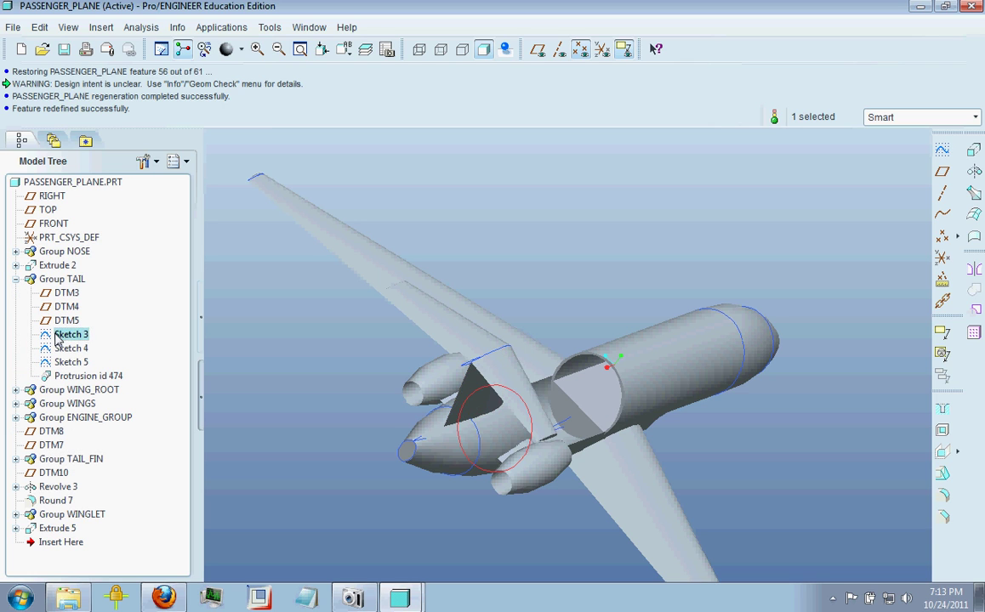
{"action": "right_click", "coordinate": [56, 336]}
{"action": "left_click", "coordinate": [127, 444]}
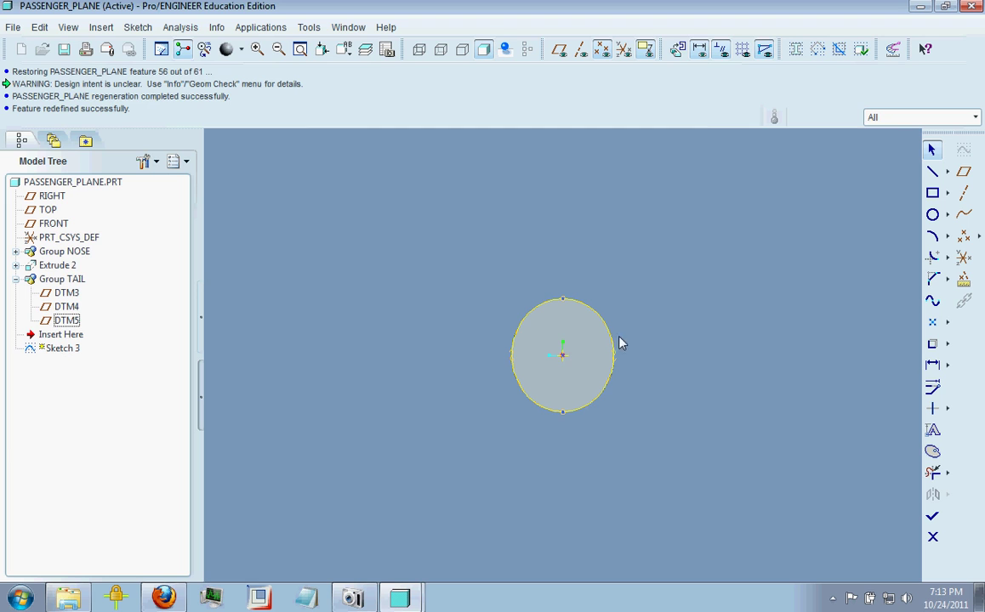
{"action": "key", "text": "ctrl+d"}
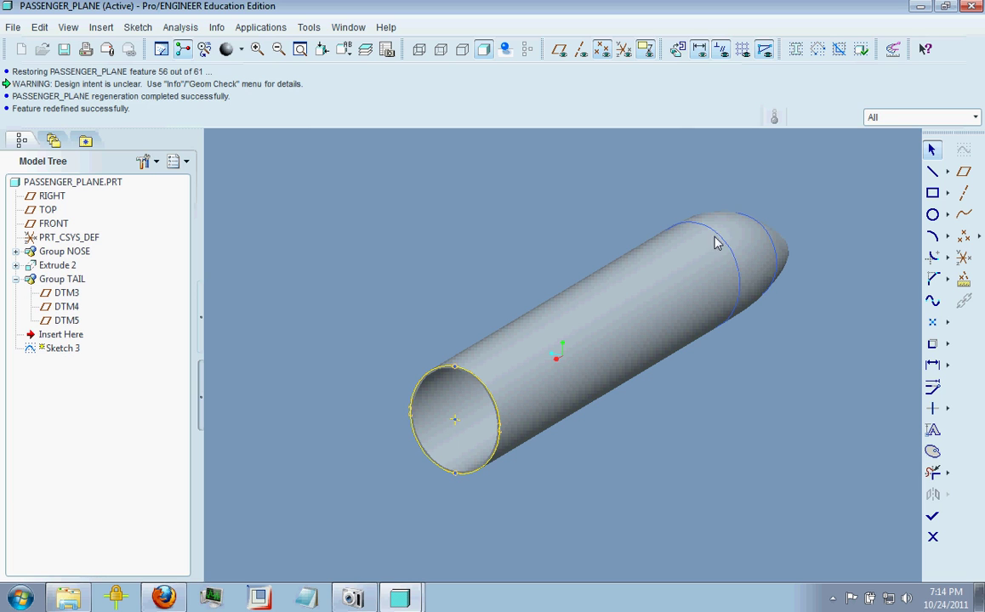
{"action": "left_click", "coordinate": [932, 516]}
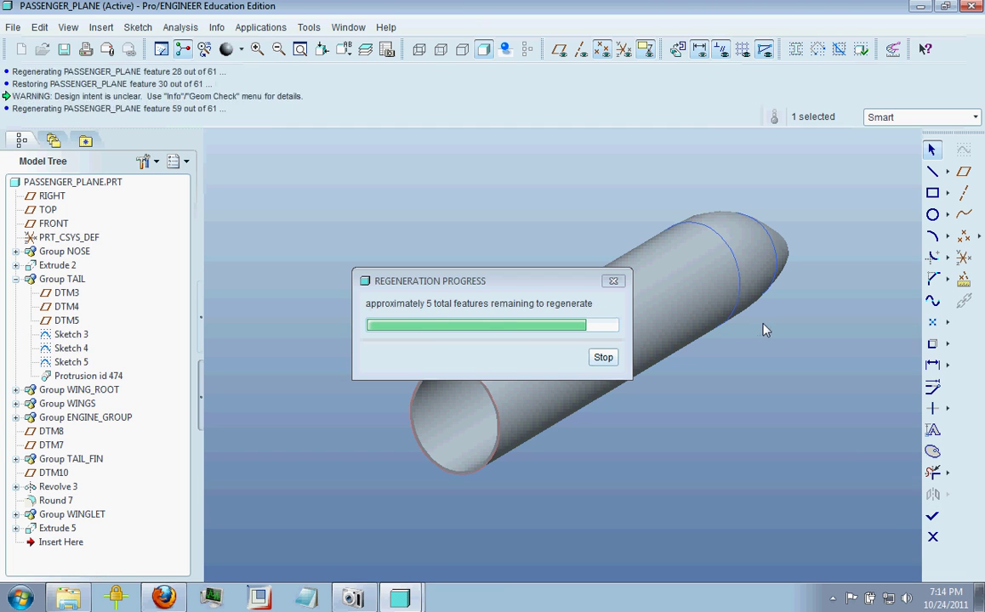
{"action": "middle_click_drag", "start_coordinate": [762, 320], "coordinate": [526, 340]}
{"action": "scroll", "coordinate": [561, 344], "scroll_direction": "up", "scroll_amount": 3}
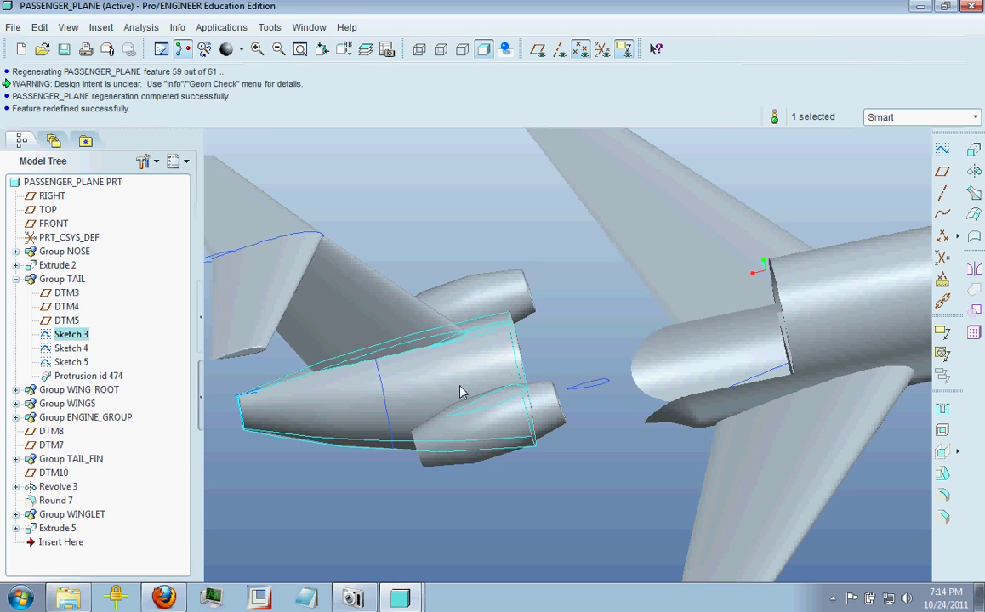
{"action": "middle_click_drag", "start_coordinate": [545, 391], "coordinate": [602, 439]}
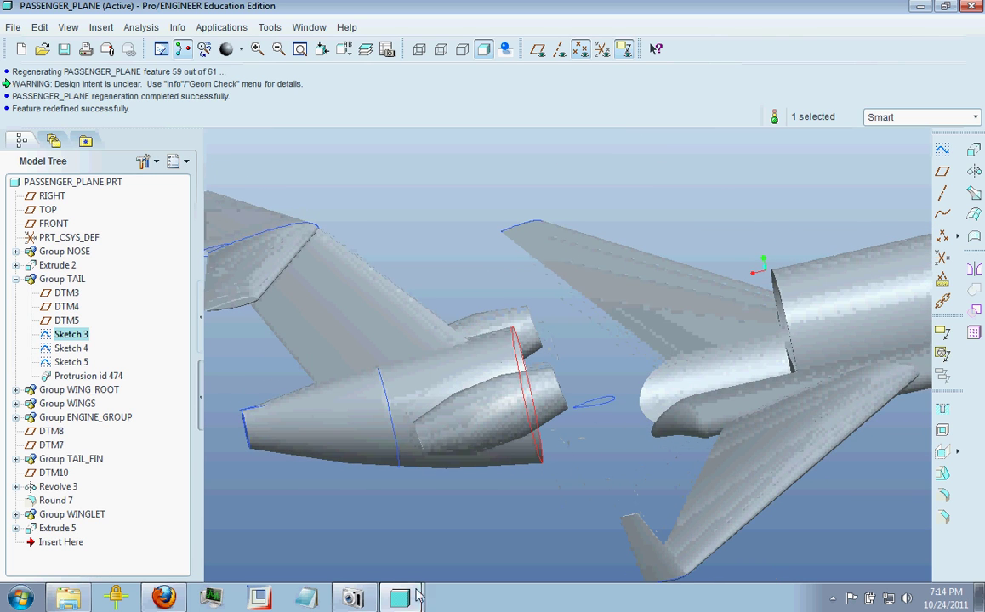
- Bring BOEING_777.PRT to the front and select its rear fuselage surface
{"action": "left_click", "coordinate": [310, 27]}
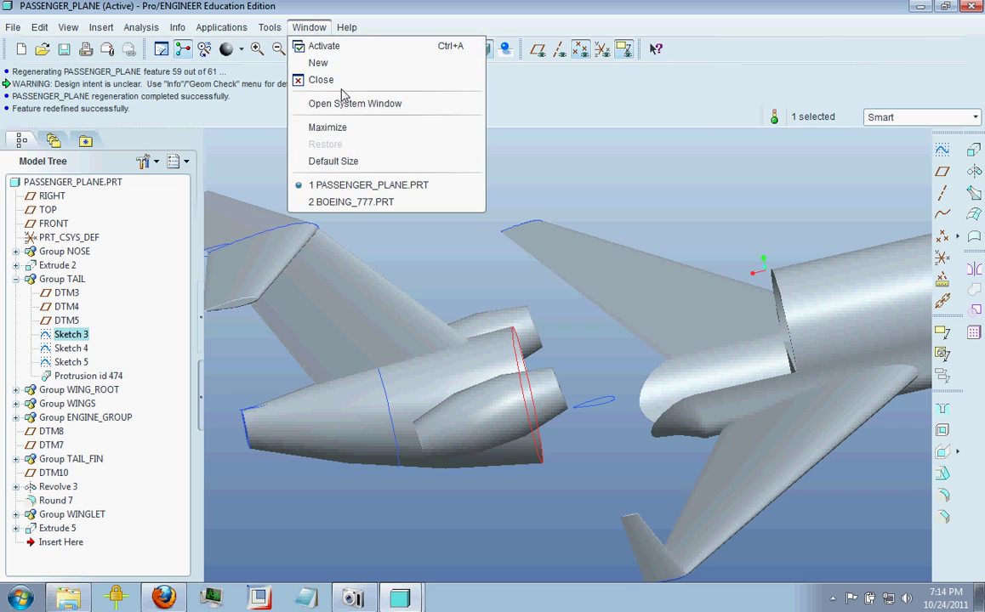
{"action": "left_click", "coordinate": [369, 204]}
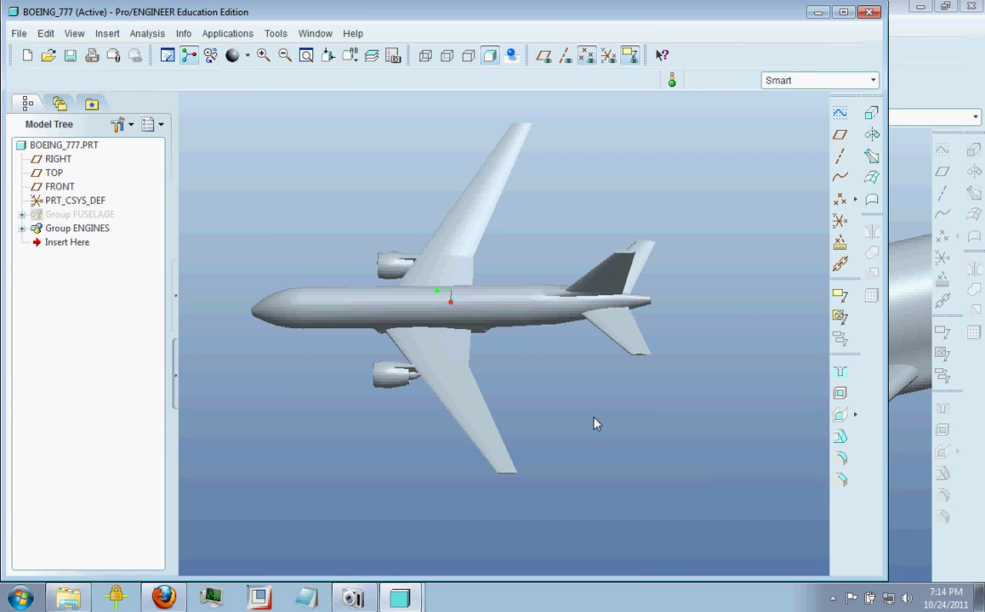
{"action": "middle_click_drag", "start_coordinate": [589, 413], "coordinate": [549, 321]}
{"action": "left_click", "coordinate": [541, 317]}
{"action": "scroll", "coordinate": [541, 308], "scroll_direction": "up", "scroll_amount": 3}
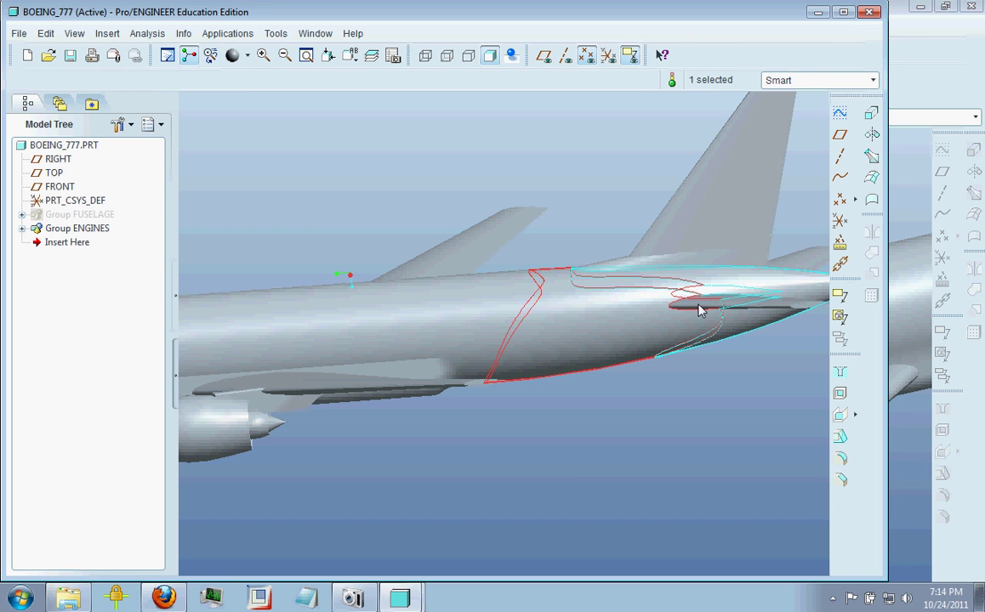
- Orbit and zoom out to view the whole Boeing 777 from oblique angles
{"action": "mouse_move", "coordinate": [699, 308]}
{"action": "middle_mouse_down"}
{"action": "mouse_move", "coordinate": [515, 324]}
{"action": "mouse_move", "coordinate": [522, 374]}
{"action": "middle_mouse_up"}
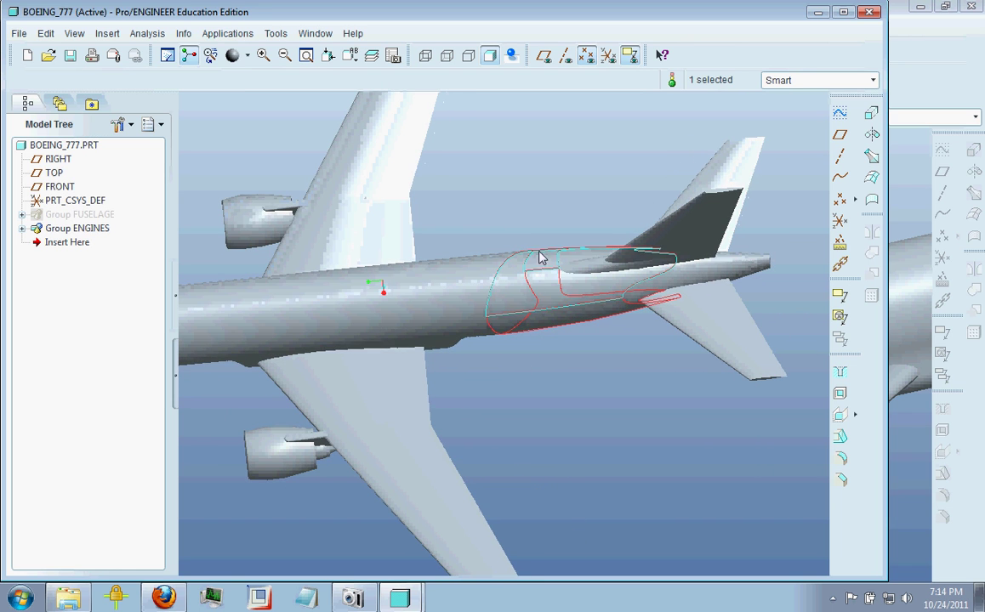
{"action": "middle_click_drag", "start_coordinate": [537, 268], "coordinate": [514, 527]}
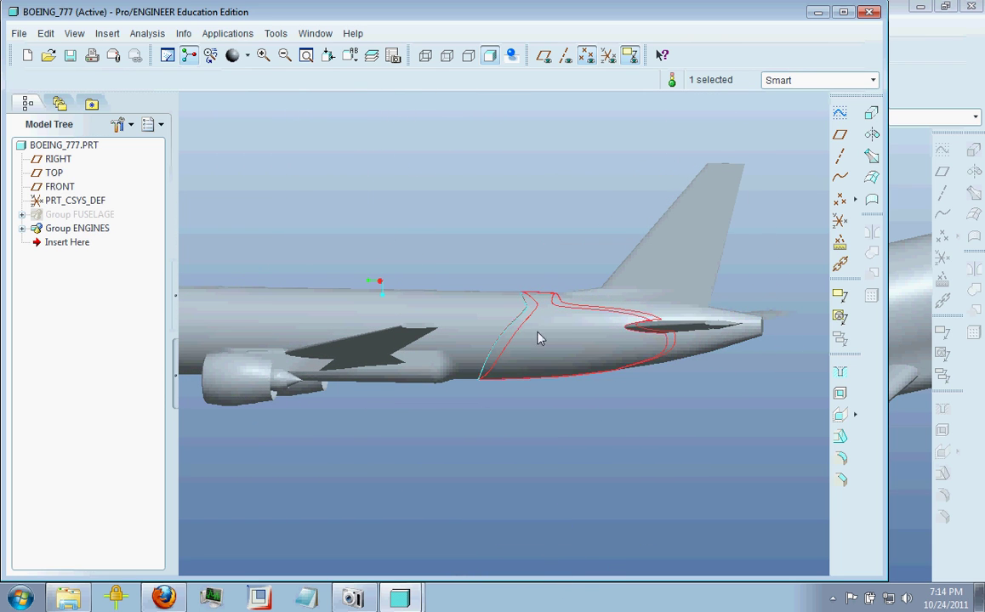
{"action": "mouse_move", "coordinate": [538, 336]}
{"action": "middle_mouse_down"}
{"action": "mouse_move", "coordinate": [535, 343]}
{"action": "mouse_move", "coordinate": [551, 253]}
{"action": "middle_mouse_up"}
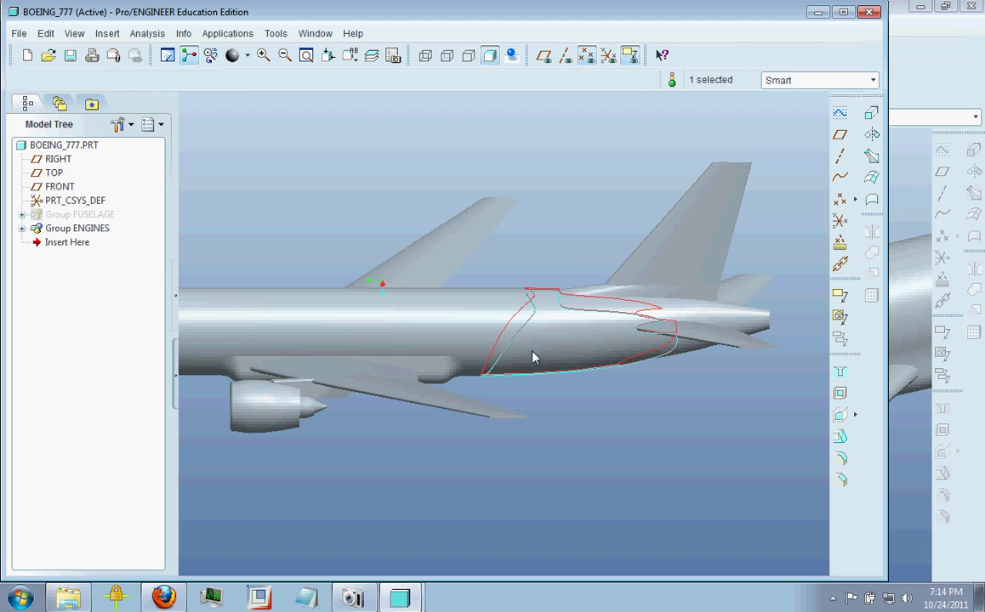
{"action": "middle_click_drag", "start_coordinate": [680, 362], "coordinate": [575, 329]}
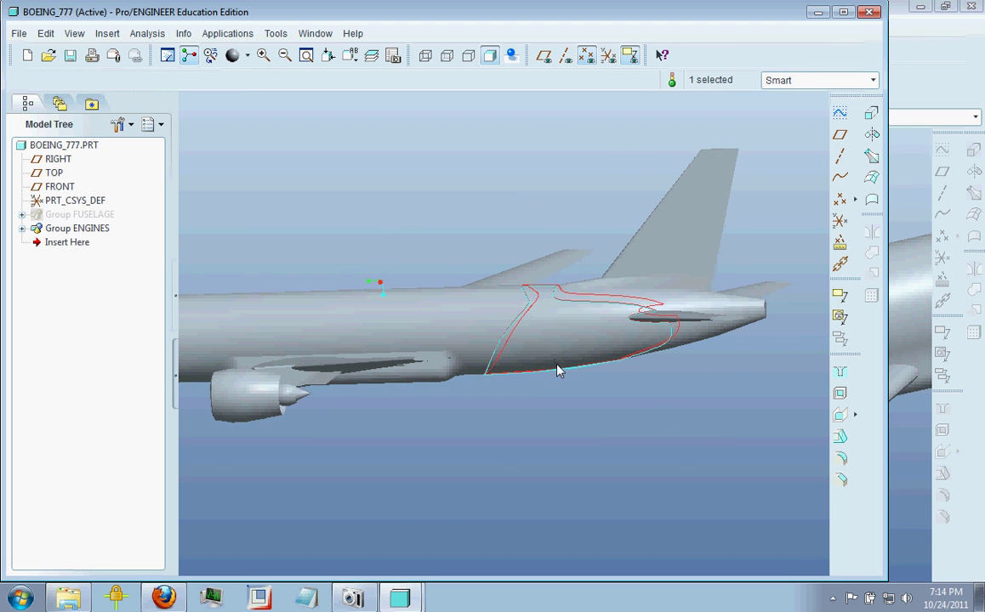
{"action": "middle_click_drag", "start_coordinate": [559, 347], "coordinate": [451, 262]}
{"action": "scroll", "coordinate": [418, 274], "scroll_direction": "down", "scroll_amount": 5}
{"action": "scroll", "coordinate": [484, 286], "scroll_direction": "up", "scroll_amount": 8}
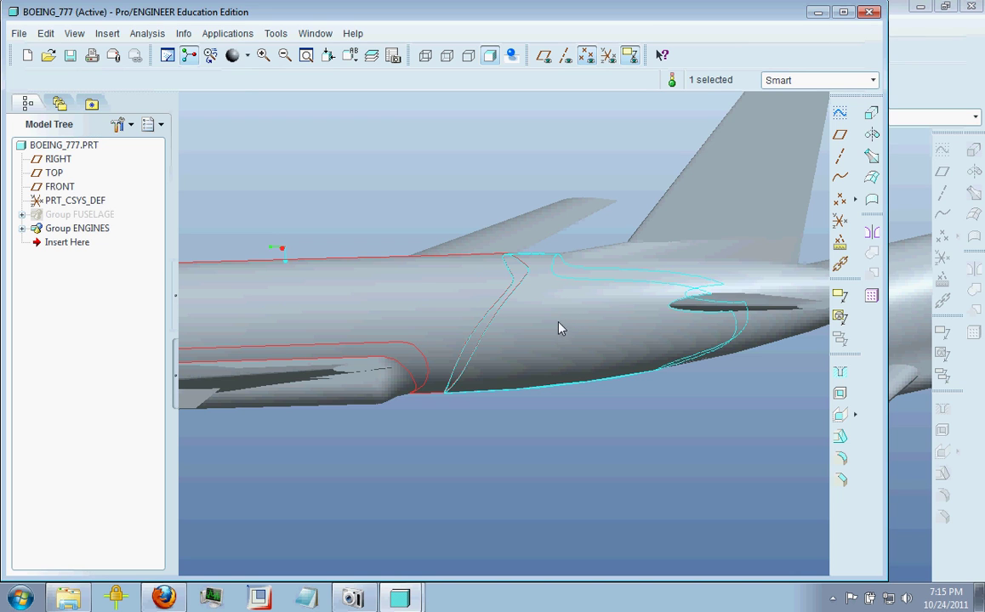
{"action": "scroll", "coordinate": [549, 306], "scroll_direction": "down", "scroll_amount": 3}
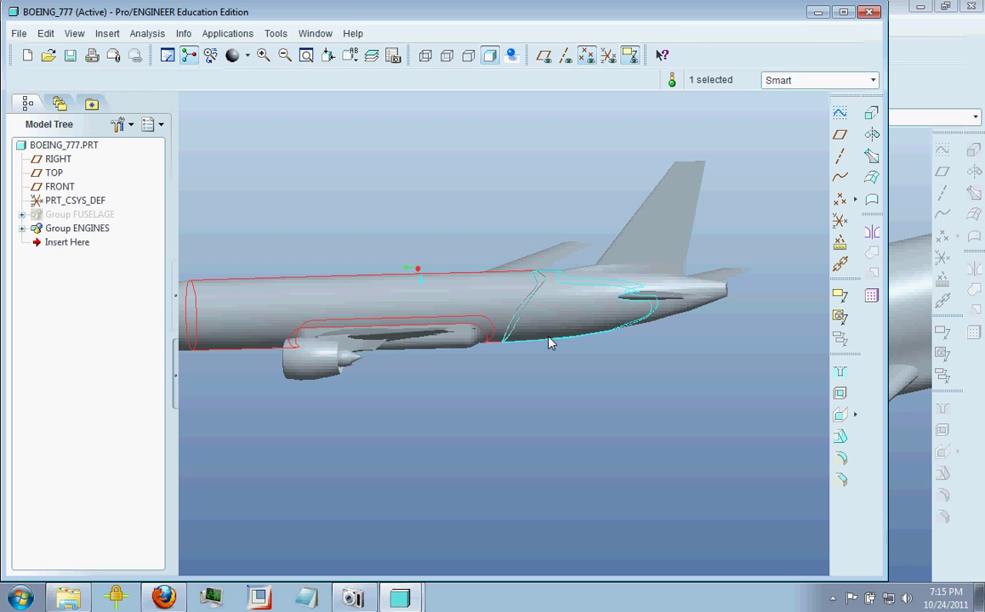
{"action": "mouse_move", "coordinate": [556, 341]}
{"action": "middle_mouse_down"}
{"action": "mouse_move", "coordinate": [493, 294]}
{"action": "mouse_move", "coordinate": [553, 334]}
{"action": "middle_mouse_up"}
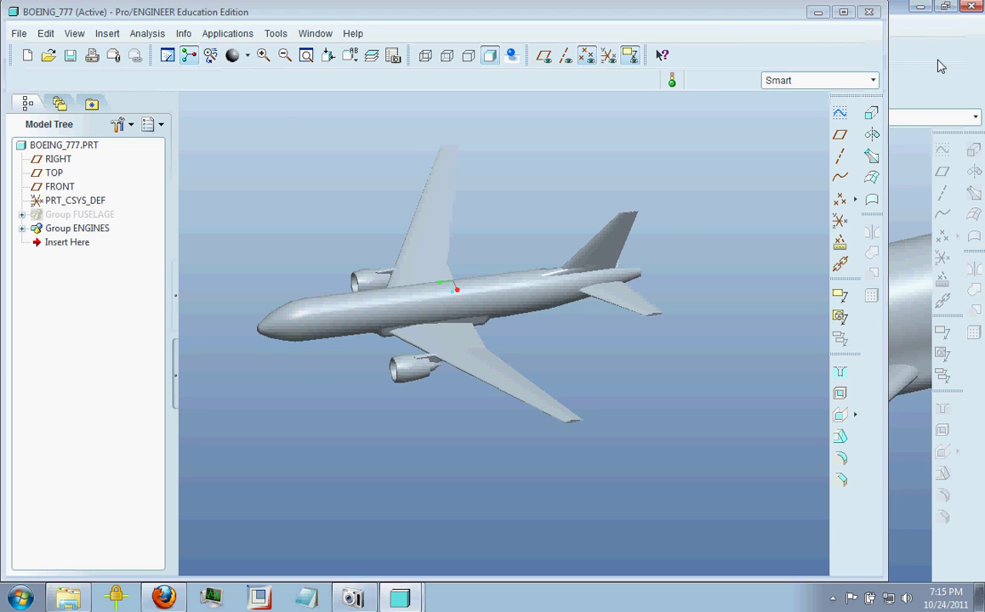
- Switch to PASSENGER_PLANE.PRT and orbit from rear to side around its tail cone and engines
{"action": "left_click", "coordinate": [315, 33]}
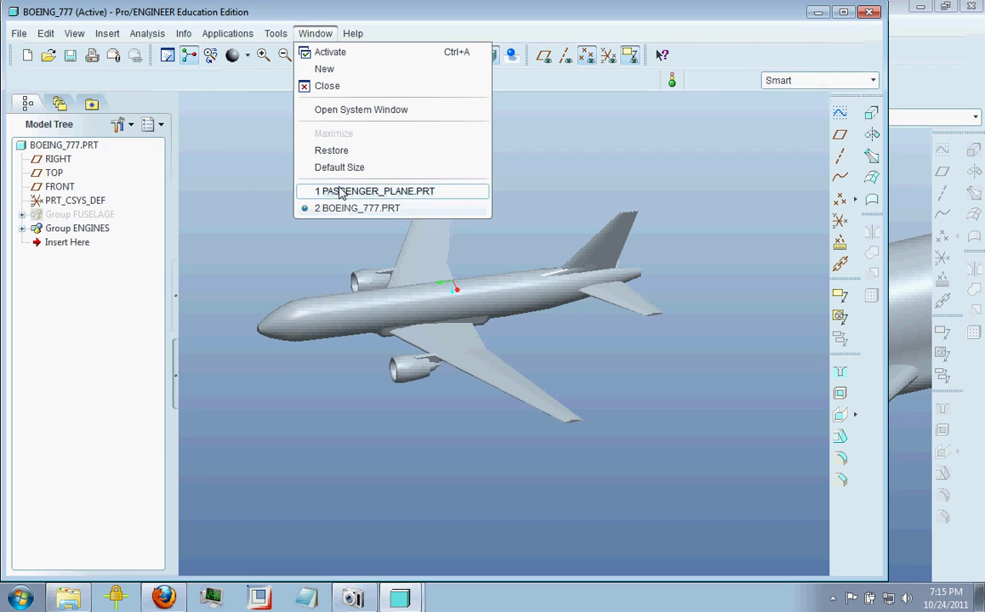
{"action": "left_click", "coordinate": [340, 194]}
{"action": "middle_click_drag", "start_coordinate": [583, 293], "coordinate": [607, 308]}
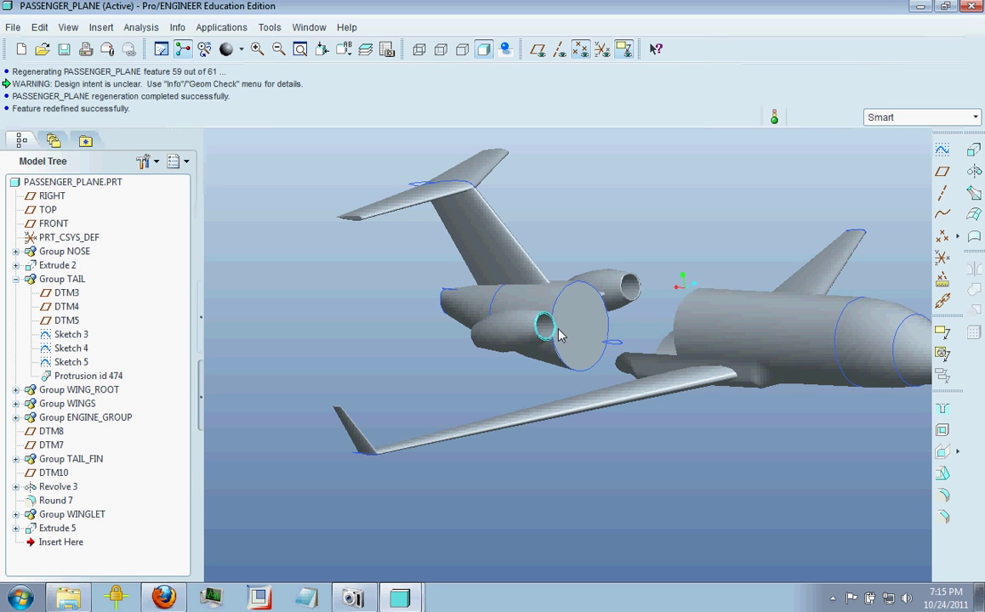
{"action": "mouse_move", "coordinate": [559, 332]}
{"action": "middle_mouse_down"}
{"action": "mouse_move", "coordinate": [559, 298]}
{"action": "mouse_move", "coordinate": [655, 325]}
{"action": "mouse_move", "coordinate": [561, 306]}
{"action": "mouse_move", "coordinate": [563, 315]}
{"action": "mouse_move", "coordinate": [659, 307]}
{"action": "mouse_move", "coordinate": [665, 325]}
{"action": "middle_mouse_up"}
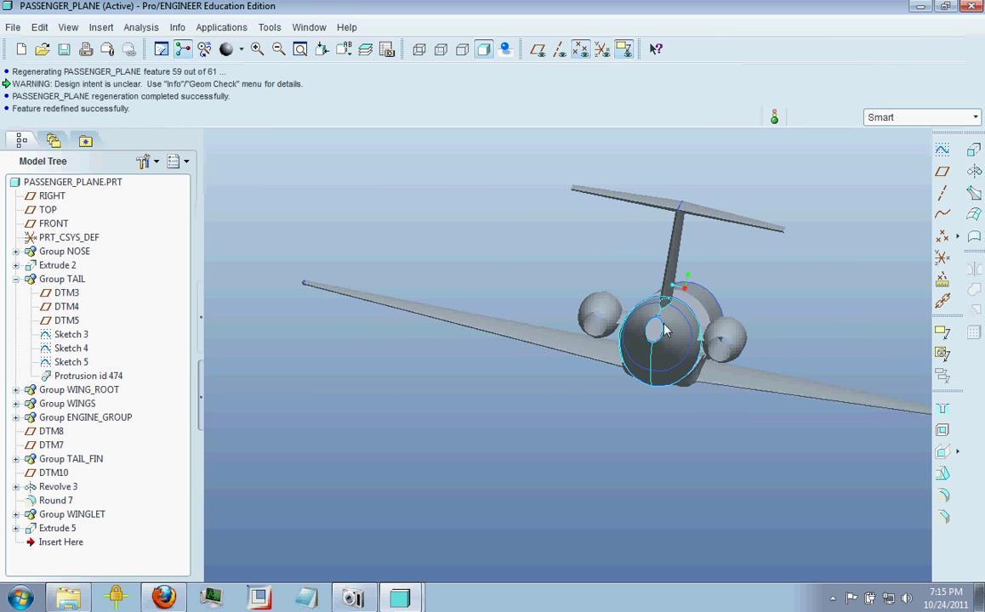
{"action": "scroll", "coordinate": [665, 330], "scroll_direction": "up", "scroll_amount": 5}
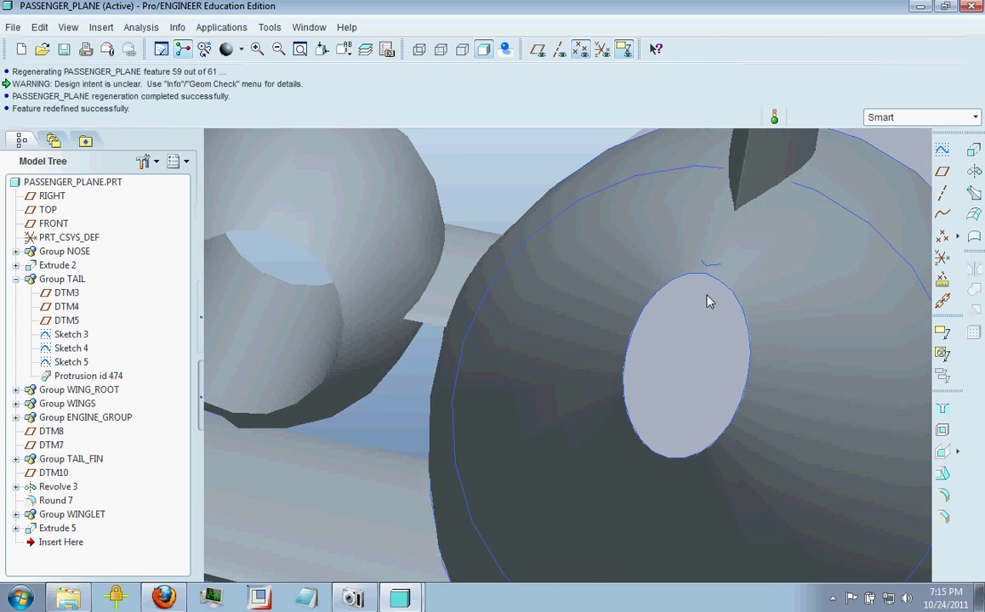
{"action": "scroll", "coordinate": [593, 261], "scroll_direction": "down", "scroll_amount": 8}
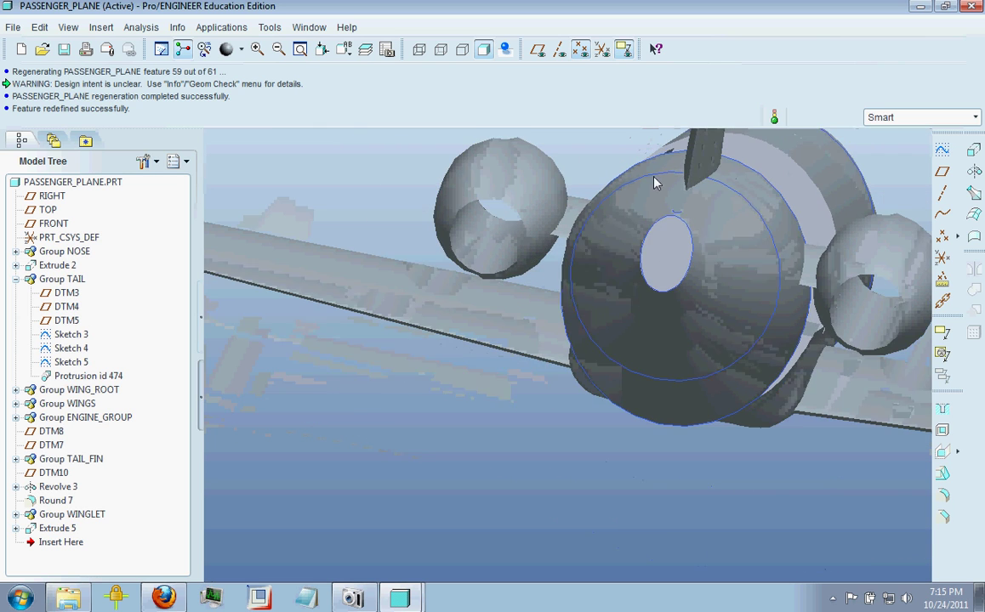
{"action": "middle_click_drag", "start_coordinate": [768, 183], "coordinate": [699, 283]}
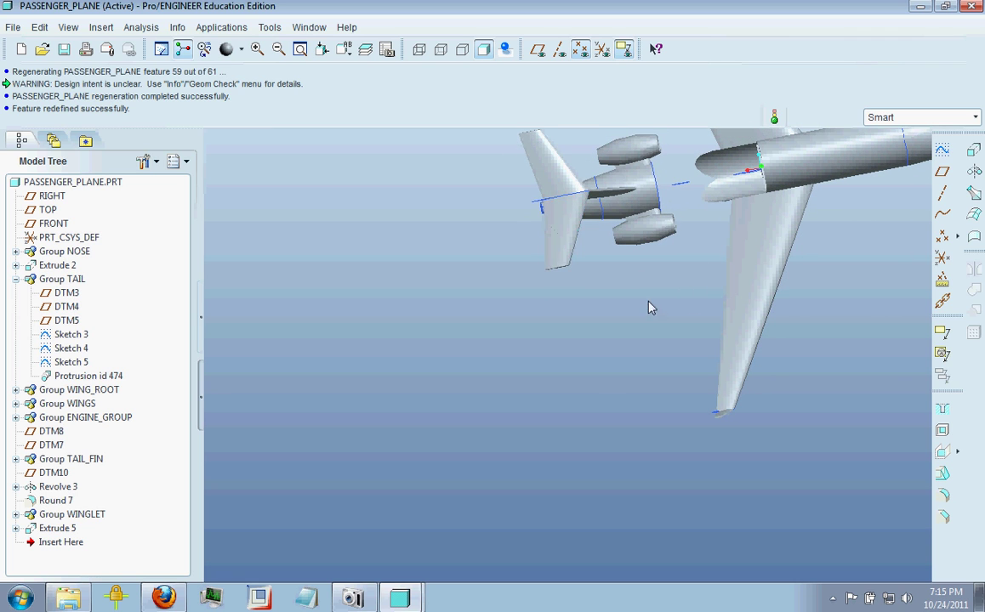
- Select the Sketch 4 section curve on the tail cone, then spin the Boeing 777 to a top view
{"action": "middle_click_drag", "start_coordinate": [650, 307], "coordinate": [624, 287]}
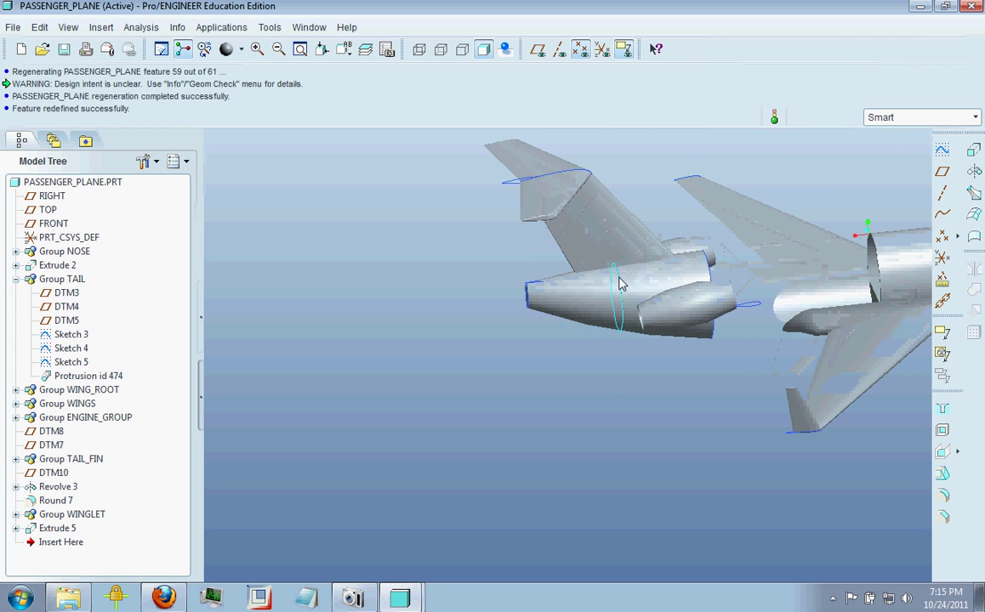
{"action": "left_click", "coordinate": [614, 305]}
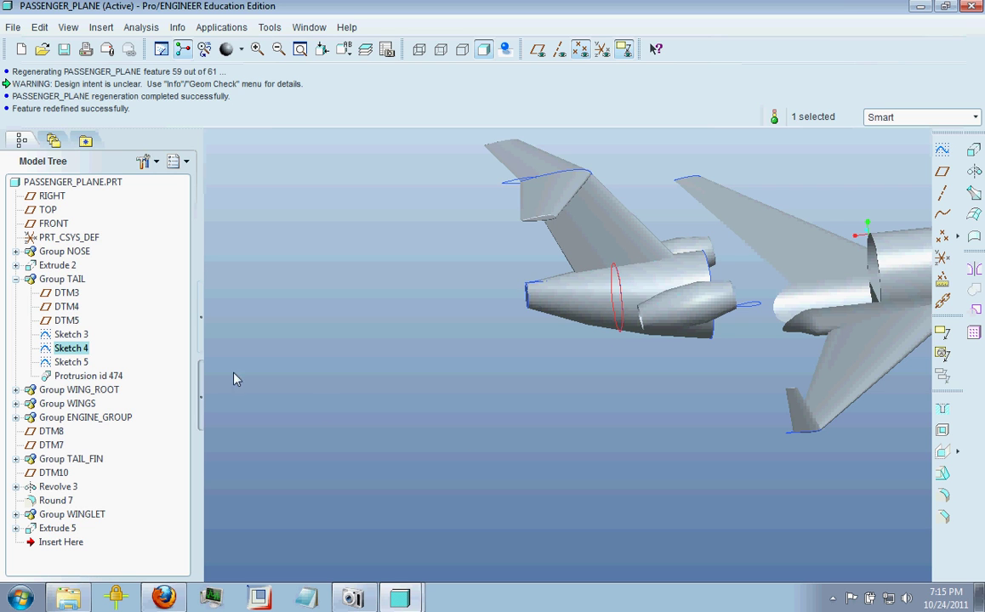
{"action": "middle_click_drag", "start_coordinate": [619, 286], "coordinate": [644, 293]}
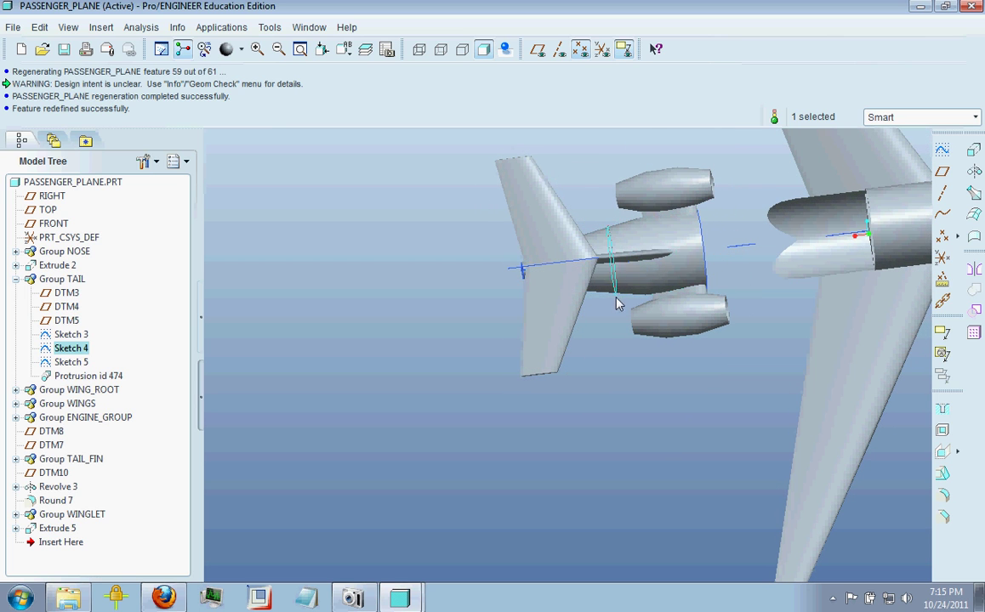
{"action": "left_click", "coordinate": [620, 293]}
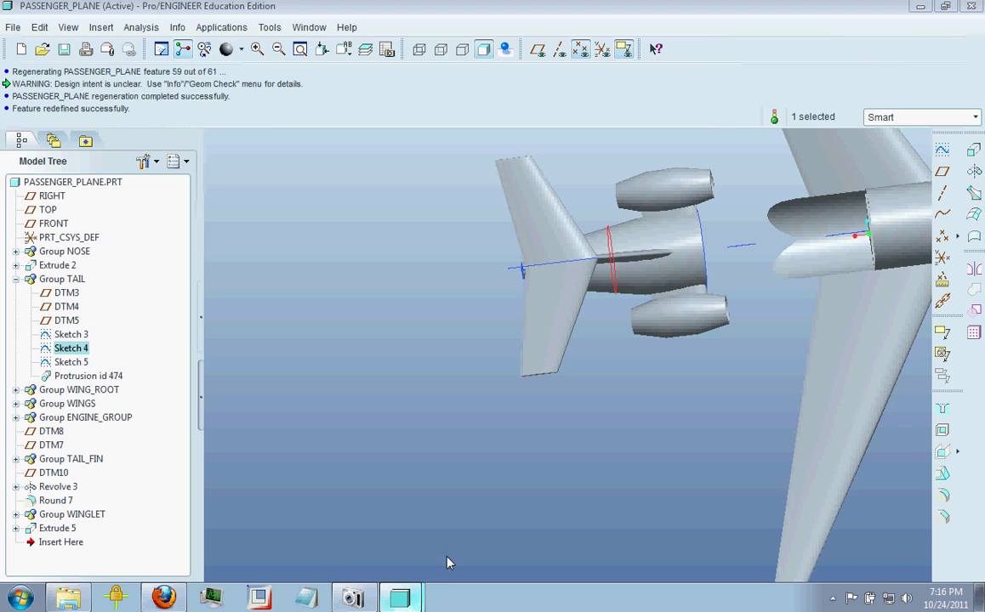
{"action": "middle_click_drag", "start_coordinate": [504, 239], "coordinate": [488, 289]}
{"action": "scroll", "coordinate": [553, 283], "scroll_direction": "down", "scroll_amount": 3}
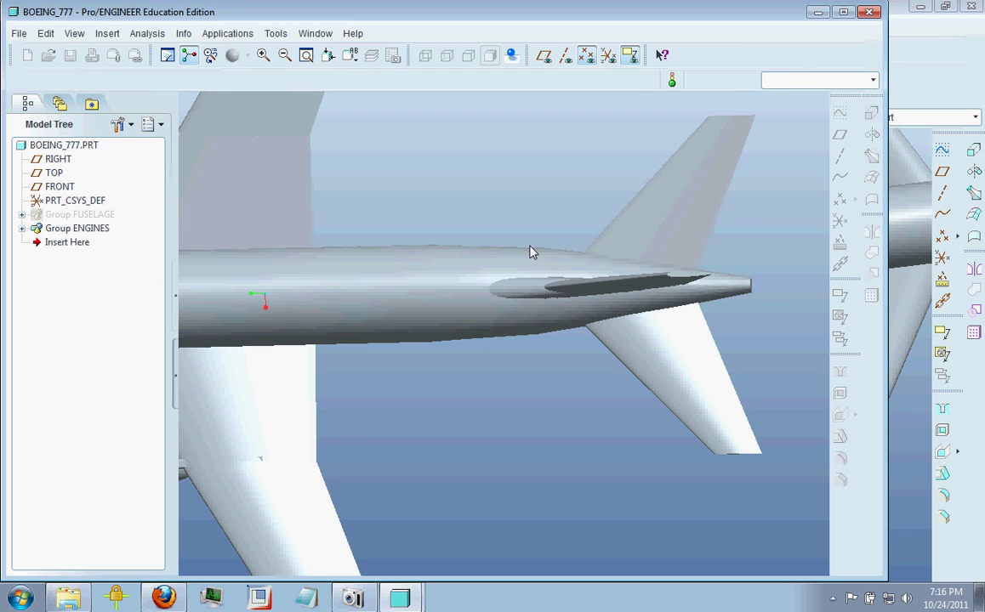
- Zoom and orbit the Boeing 777 to a rear three-quarter view of its tail
{"action": "scroll", "coordinate": [780, 266], "scroll_direction": "up", "scroll_amount": 3}
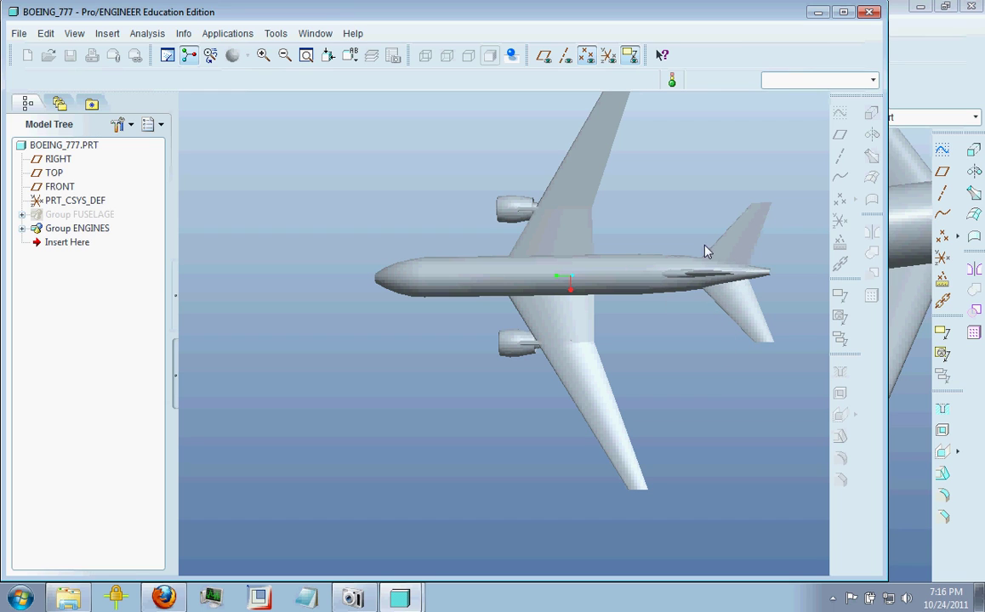
{"action": "scroll", "coordinate": [729, 270], "scroll_direction": "up", "scroll_amount": 2}
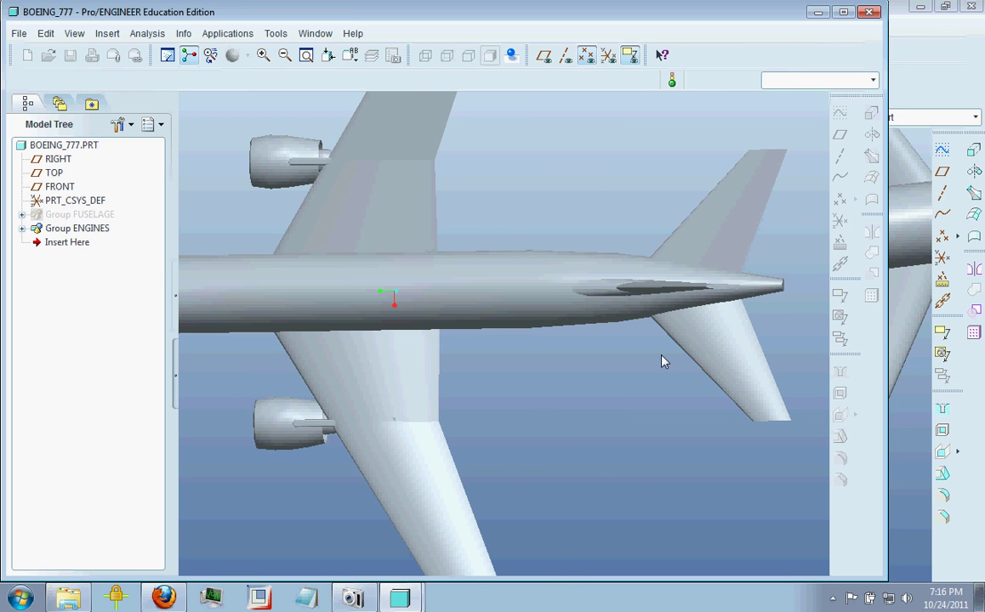
{"action": "scroll", "coordinate": [664, 361], "scroll_direction": "down", "scroll_amount": 1}
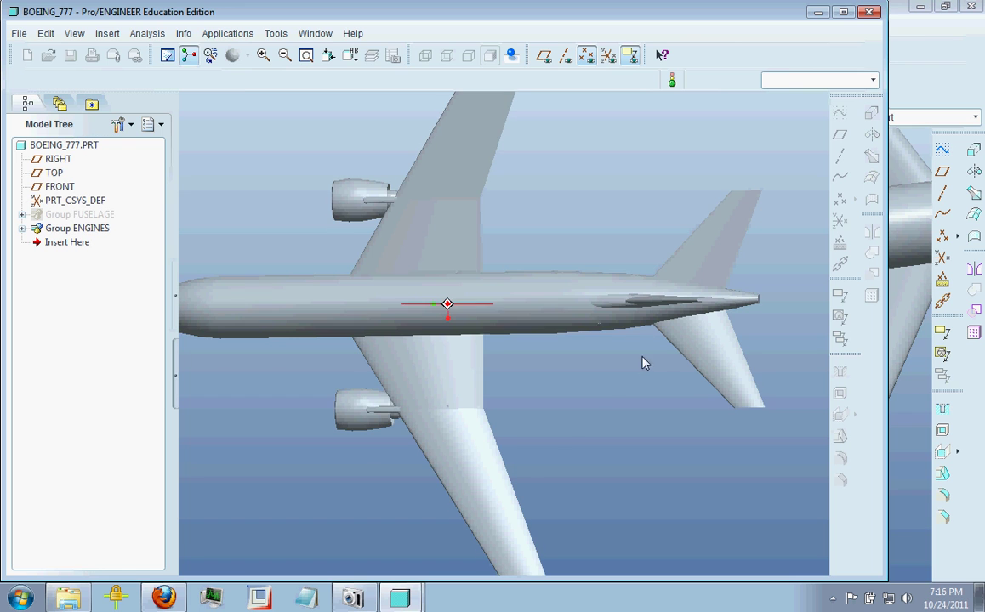
{"action": "mouse_move", "coordinate": [643, 363]}
{"action": "middle_mouse_down"}
{"action": "mouse_move", "coordinate": [642, 308]}
{"action": "mouse_move", "coordinate": [576, 294]}
{"action": "mouse_move", "coordinate": [523, 321]}
{"action": "mouse_move", "coordinate": [612, 303]}
{"action": "mouse_move", "coordinate": [653, 341]}
{"action": "mouse_move", "coordinate": [645, 381]}
{"action": "mouse_move", "coordinate": [657, 388]}
{"action": "mouse_move", "coordinate": [677, 311]}
{"action": "middle_mouse_up"}
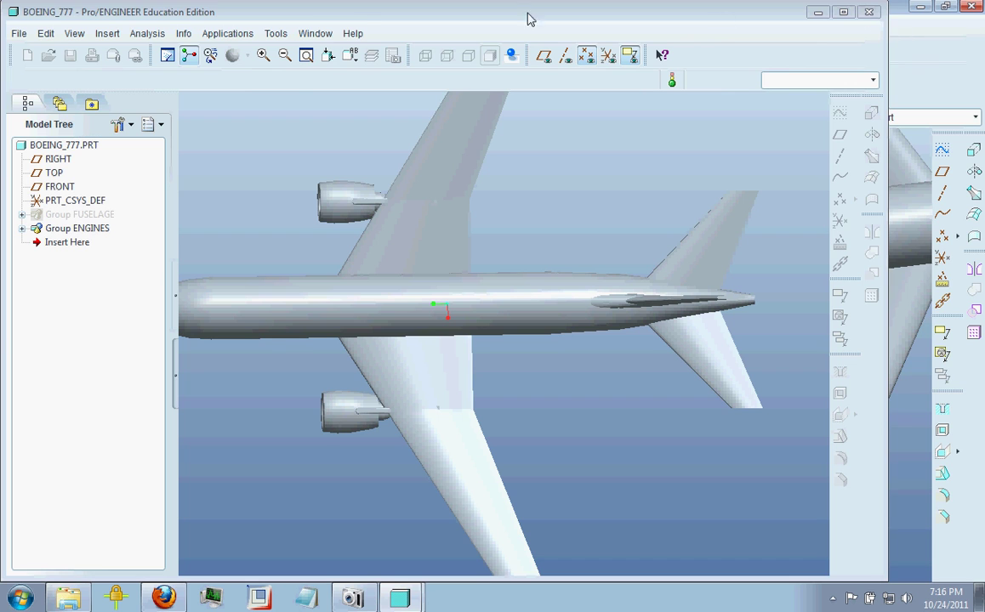
- Activate BOEING_777.PRT, then switch back to PASSENGER_PLANE.PRT and turn it toward the tail engines
{"action": "left_click", "coordinate": [314, 33]}
{"action": "left_click", "coordinate": [333, 191]}
{"action": "left_click", "coordinate": [275, 33]}
{"action": "left_click", "coordinate": [340, 191]}
{"action": "middle_click_drag", "start_coordinate": [611, 242], "coordinate": [598, 160]}
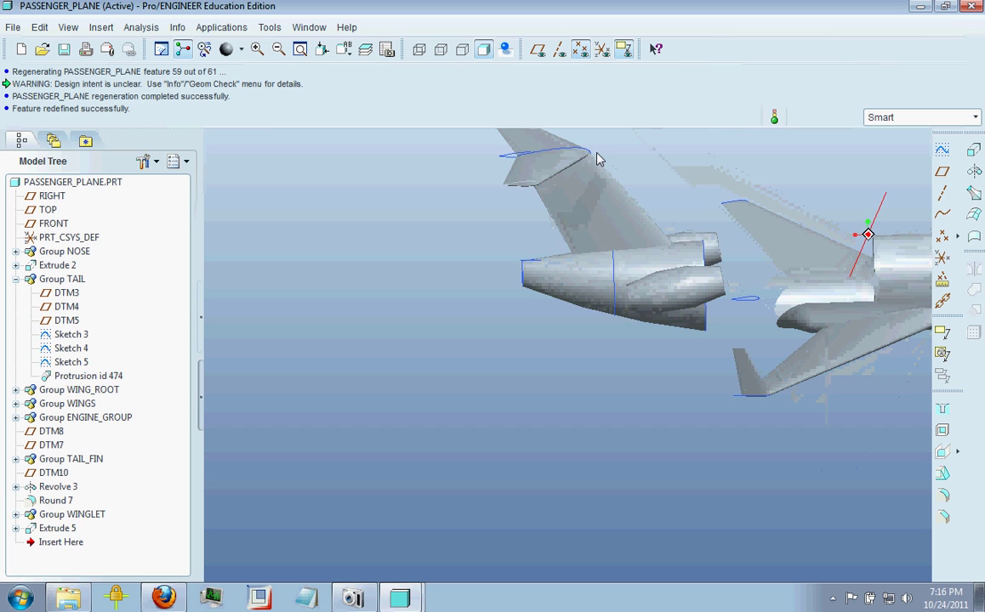
{"action": "scroll", "coordinate": [612, 264], "scroll_direction": "down", "scroll_amount": 2}
{"action": "scroll", "coordinate": [612, 265], "scroll_direction": "down", "scroll_amount": 2}
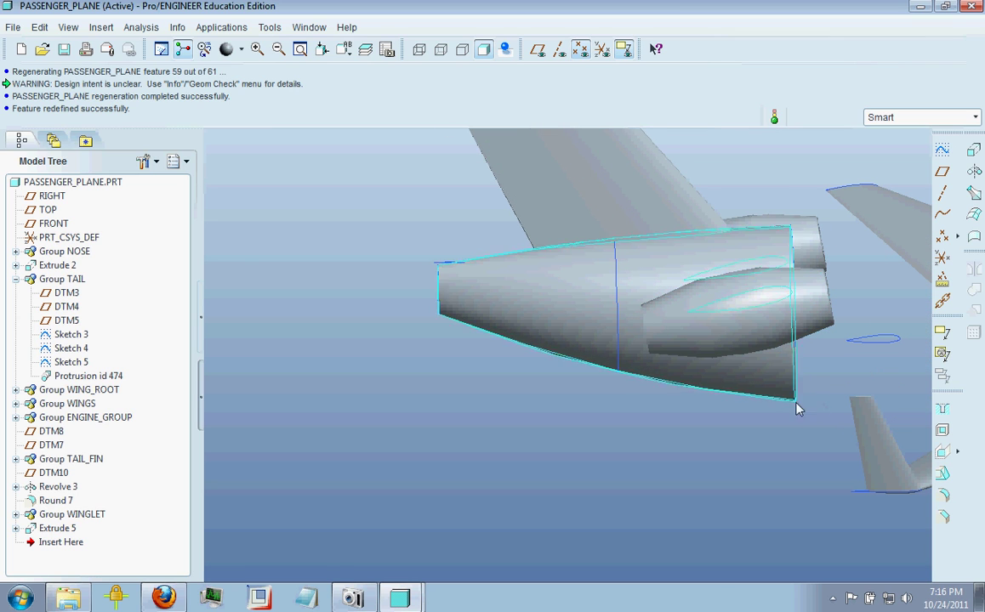
{"action": "scroll", "coordinate": [350, 319], "scroll_direction": "up", "scroll_amount": 5}
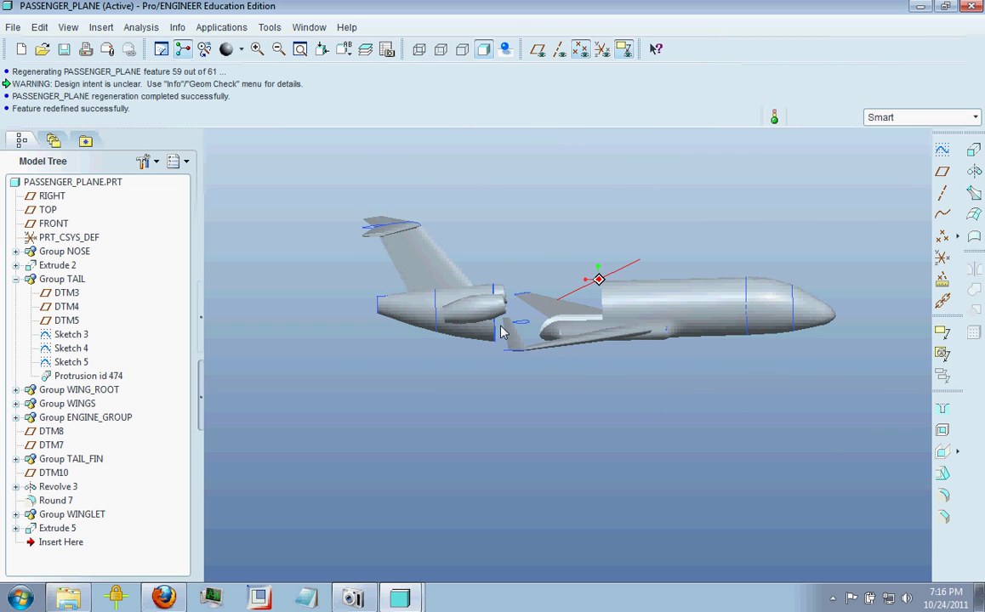
{"action": "scroll", "coordinate": [449, 352], "scroll_direction": "down", "scroll_amount": 4}
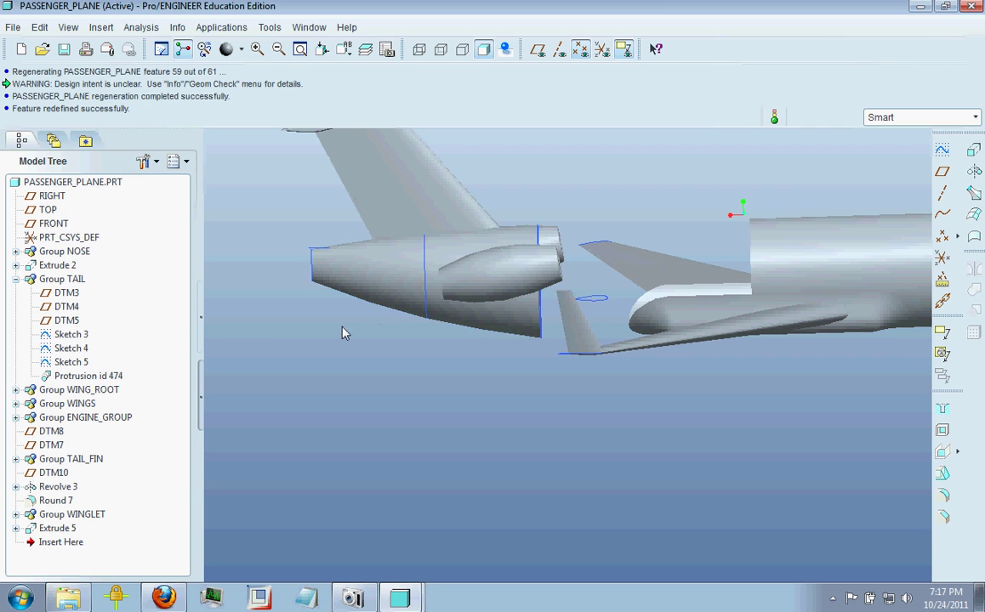
{"action": "scroll", "coordinate": [344, 333], "scroll_direction": "down", "scroll_amount": 4}
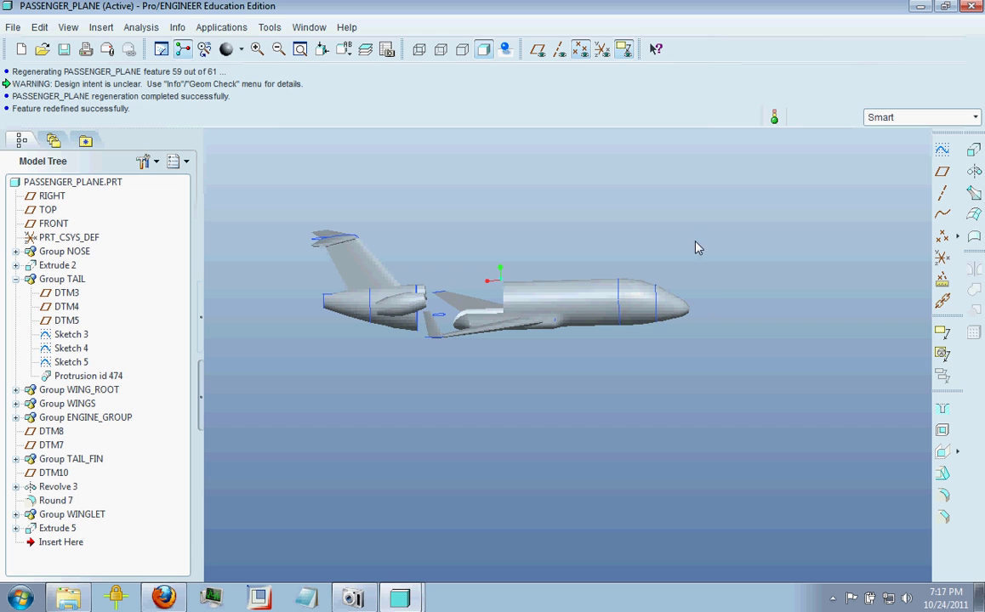
{"action": "scroll", "coordinate": [376, 326], "scroll_direction": "up", "scroll_amount": 4}
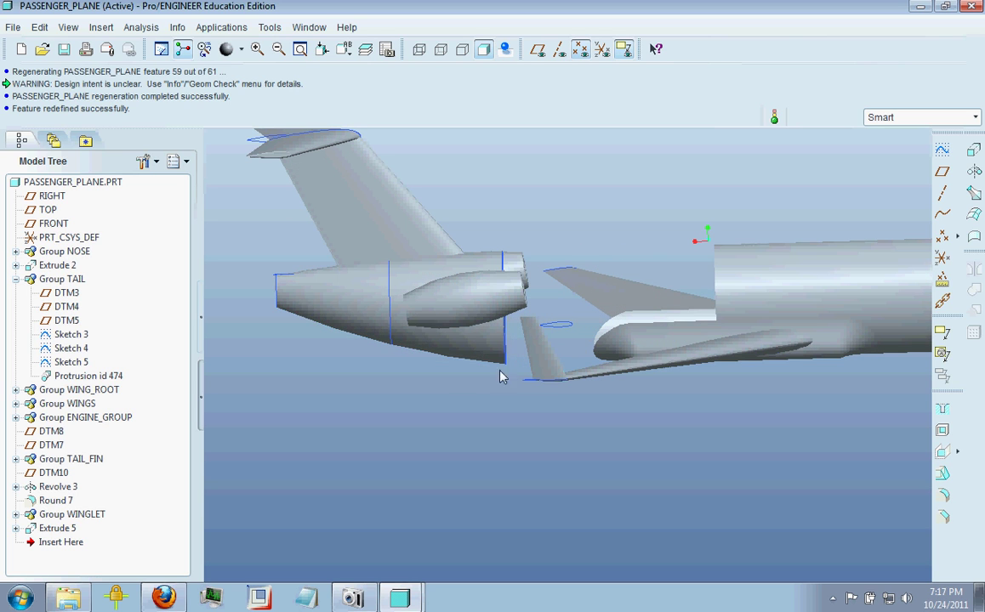
{"action": "scroll", "coordinate": [315, 357], "scroll_direction": "down", "scroll_amount": 4}
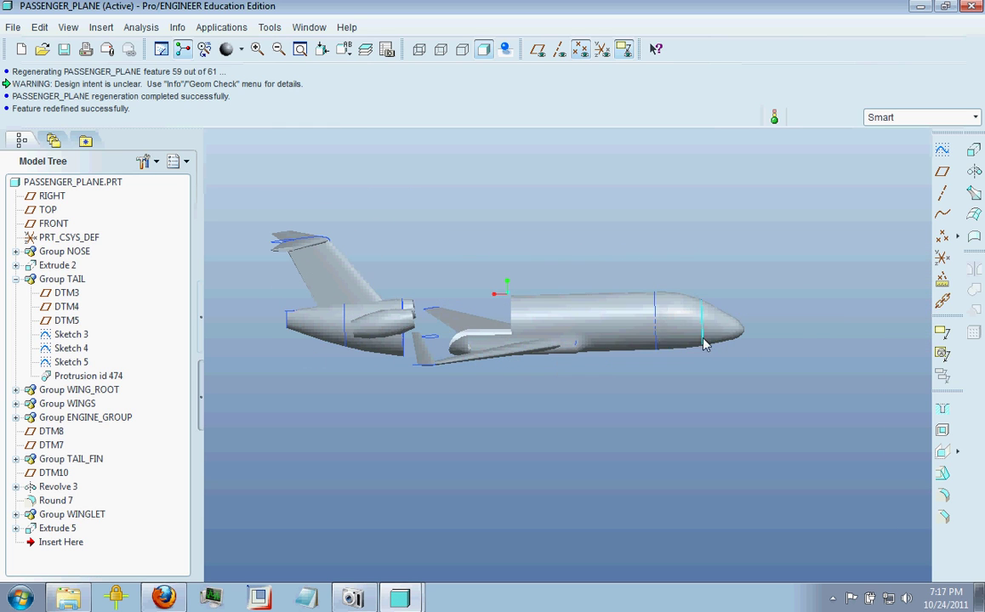
{"action": "scroll", "coordinate": [450, 337], "scroll_direction": "up", "scroll_amount": 4}
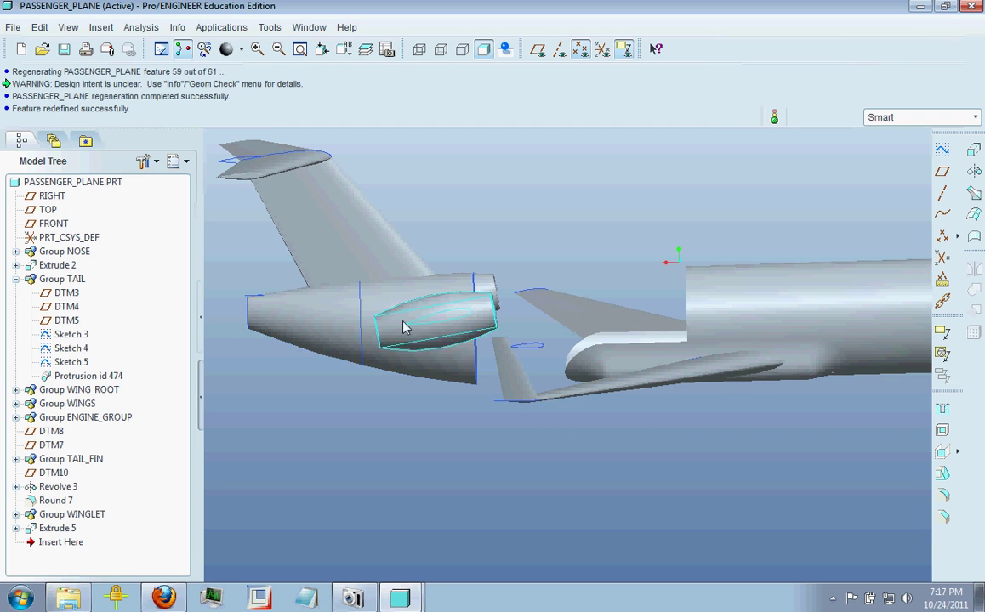
- Orbit the passenger plane through side and top views and select the tail cone sketch edge
{"action": "mouse_move", "coordinate": [376, 388]}
{"action": "middle_mouse_down"}
{"action": "mouse_move", "coordinate": [355, 374]}
{"action": "mouse_move", "coordinate": [382, 378]}
{"action": "mouse_move", "coordinate": [323, 308]}
{"action": "middle_mouse_up"}
{"action": "middle_click_drag", "start_coordinate": [385, 313], "coordinate": [482, 305]}
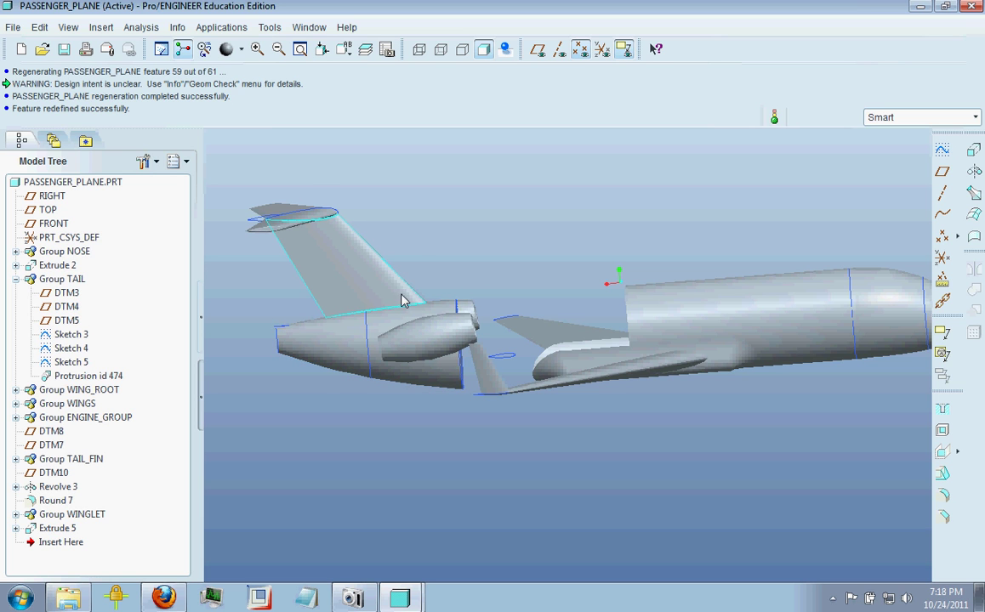
{"action": "middle_click_drag", "start_coordinate": [434, 259], "coordinate": [479, 325]}
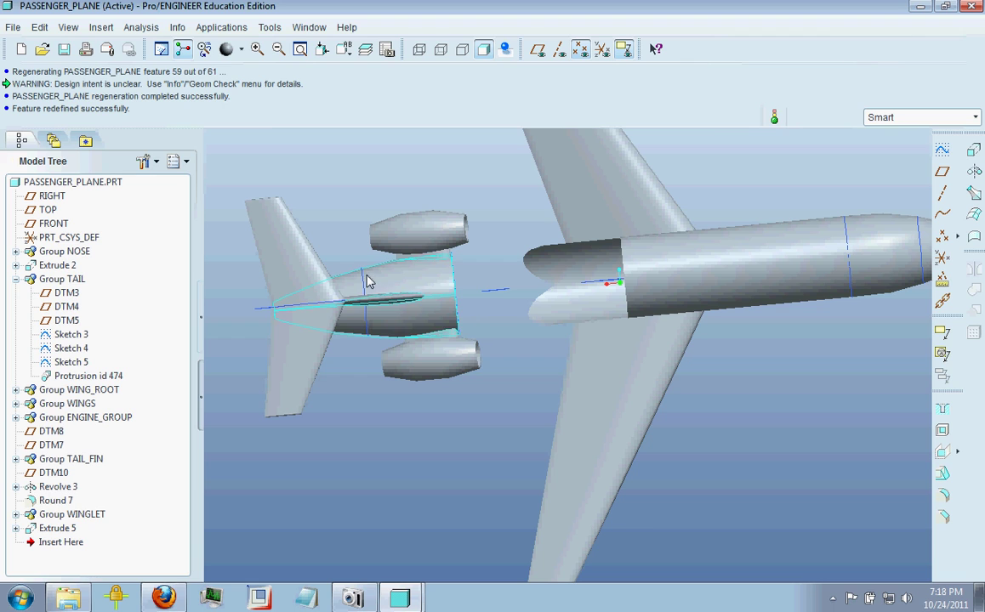
{"action": "left_click", "coordinate": [368, 332]}
{"action": "middle_click_drag", "start_coordinate": [406, 457], "coordinate": [400, 369]}
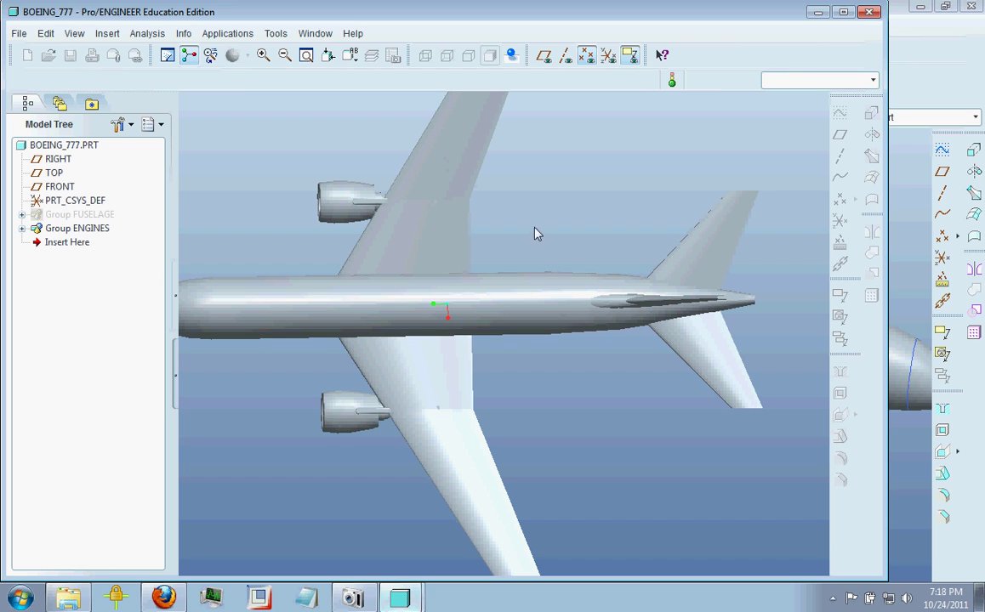
- Make BOEING_777.PRT the active model and unhide its Group FUSELAGE
{"action": "left_click", "coordinate": [332, 34]}
{"action": "left_click", "coordinate": [322, 51]}
{"action": "right_click", "coordinate": [56, 216]}
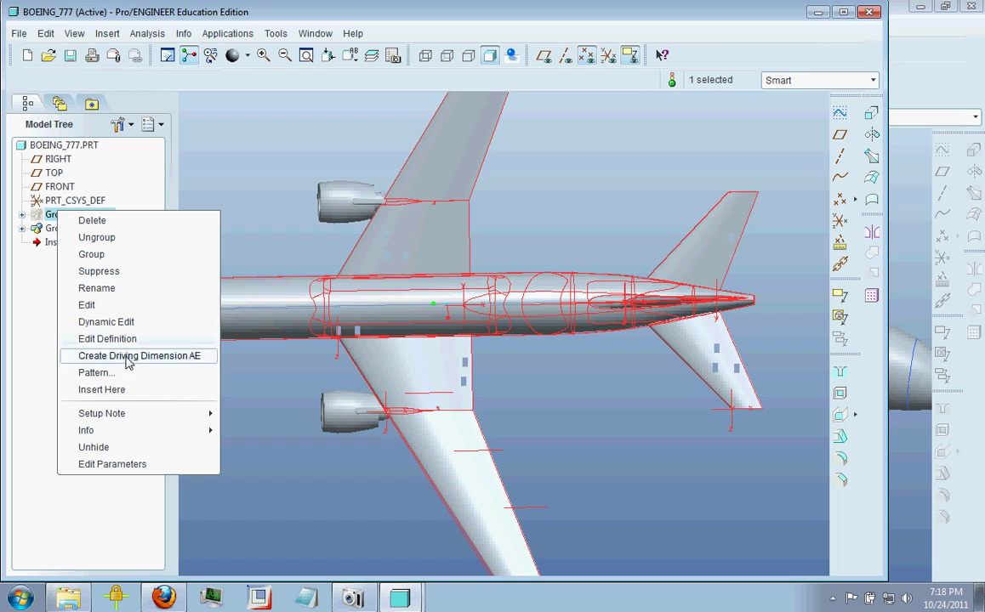
{"action": "left_click", "coordinate": [119, 448]}
- Orbit and zoom on the Boeing tail, then reset to the default view
{"action": "middle_click_drag", "start_coordinate": [587, 422], "coordinate": [632, 331]}
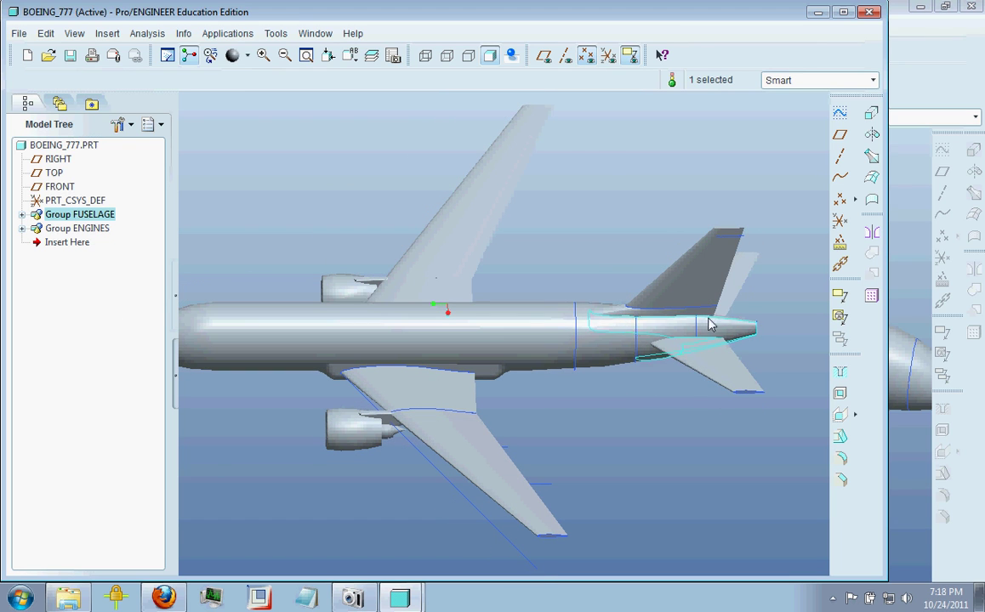
{"action": "scroll", "coordinate": [711, 325], "scroll_direction": "up", "scroll_amount": 3}
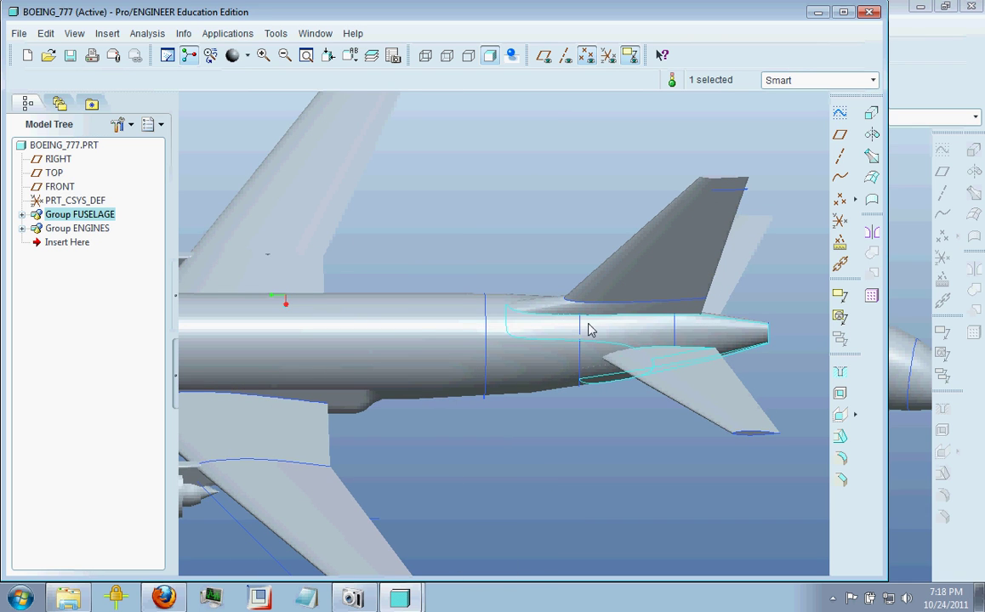
{"action": "middle_click_drag", "start_coordinate": [590, 330], "coordinate": [590, 380]}
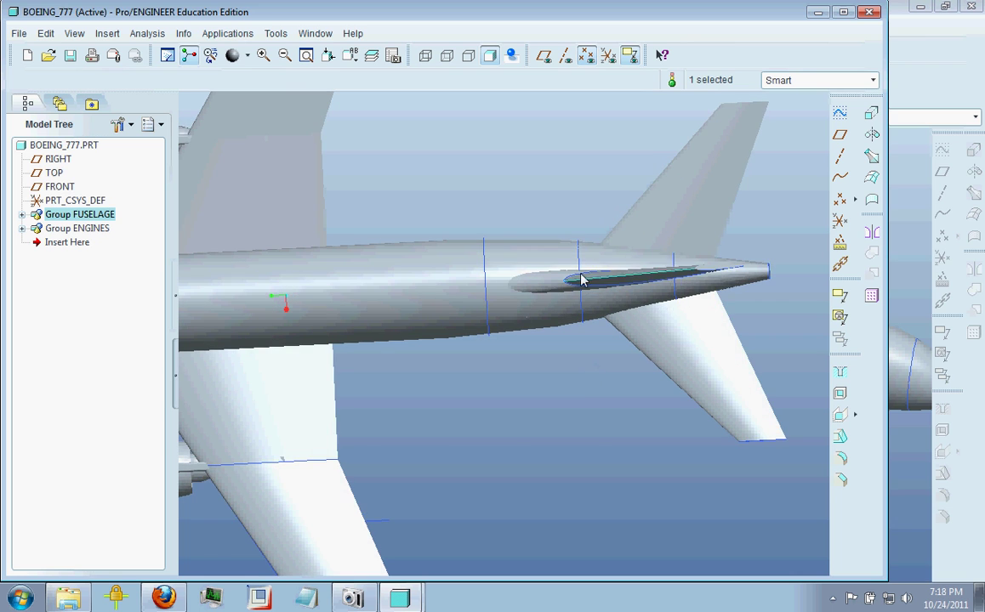
{"action": "key", "text": "ctrl+d"}
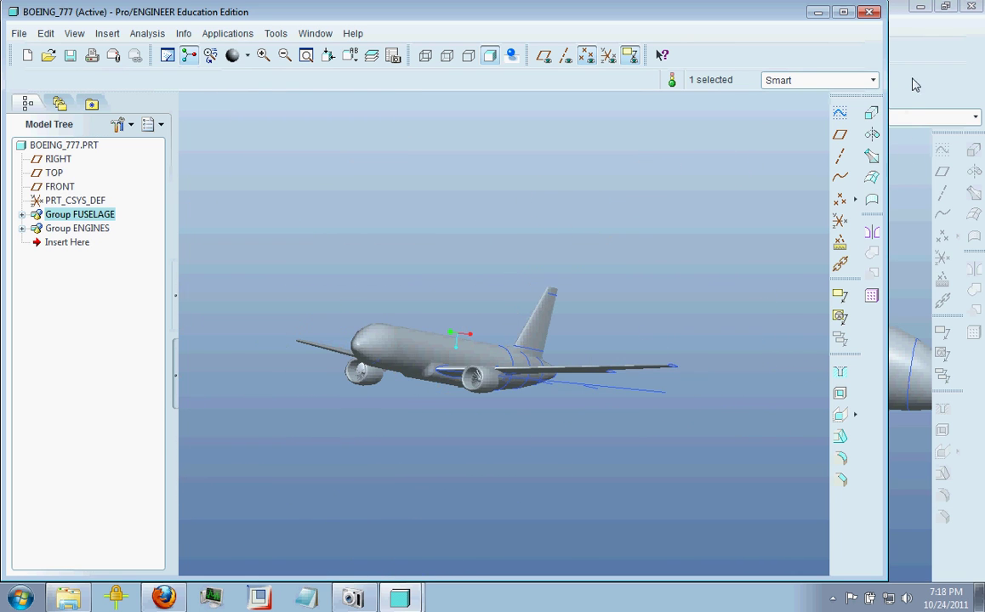
- Switch to PASSENGER_PLANE.PRT and orbit and zoom around its tail section to a side-on view
{"action": "left_click", "coordinate": [315, 33]}
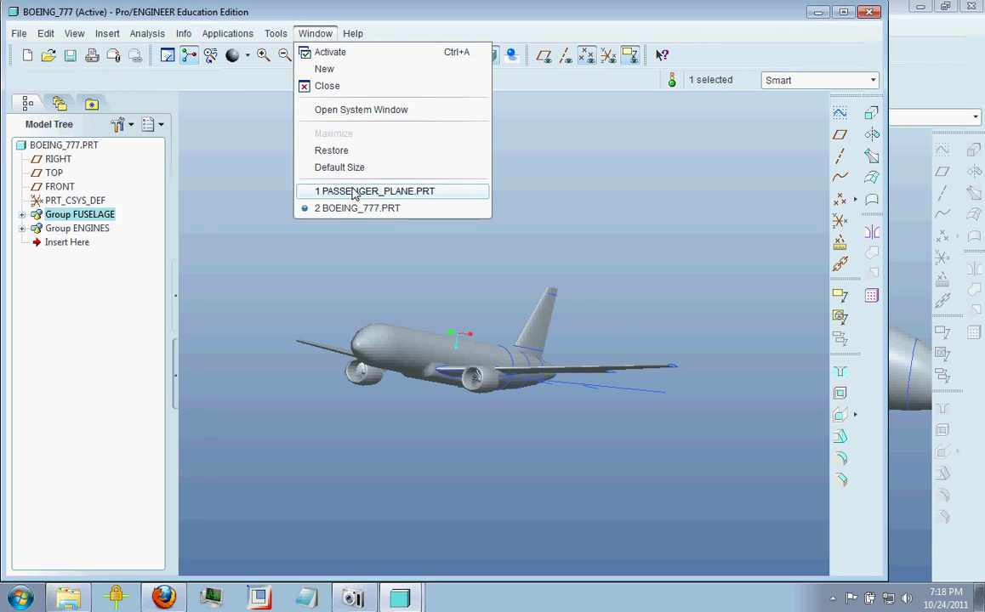
{"action": "left_click", "coordinate": [357, 191]}
{"action": "middle_click_drag", "start_coordinate": [491, 205], "coordinate": [477, 246]}
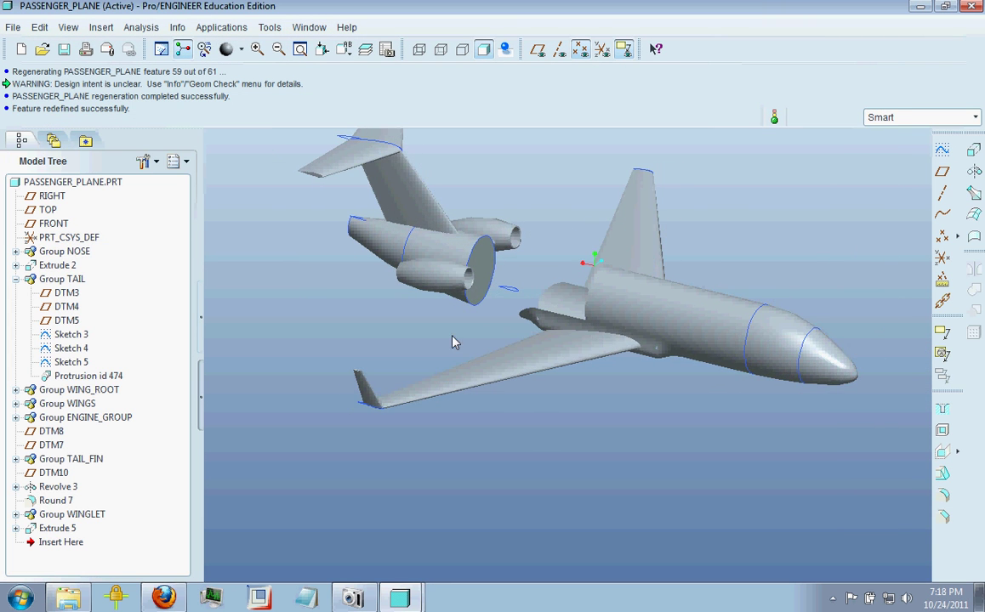
{"action": "mouse_move", "coordinate": [452, 340]}
{"action": "middle_mouse_down"}
{"action": "mouse_move", "coordinate": [365, 272]}
{"action": "mouse_move", "coordinate": [330, 269]}
{"action": "mouse_move", "coordinate": [368, 279]}
{"action": "mouse_move", "coordinate": [398, 335]}
{"action": "mouse_move", "coordinate": [413, 315]}
{"action": "mouse_move", "coordinate": [462, 308]}
{"action": "mouse_move", "coordinate": [418, 303]}
{"action": "mouse_move", "coordinate": [426, 342]}
{"action": "mouse_move", "coordinate": [552, 222]}
{"action": "middle_mouse_up"}
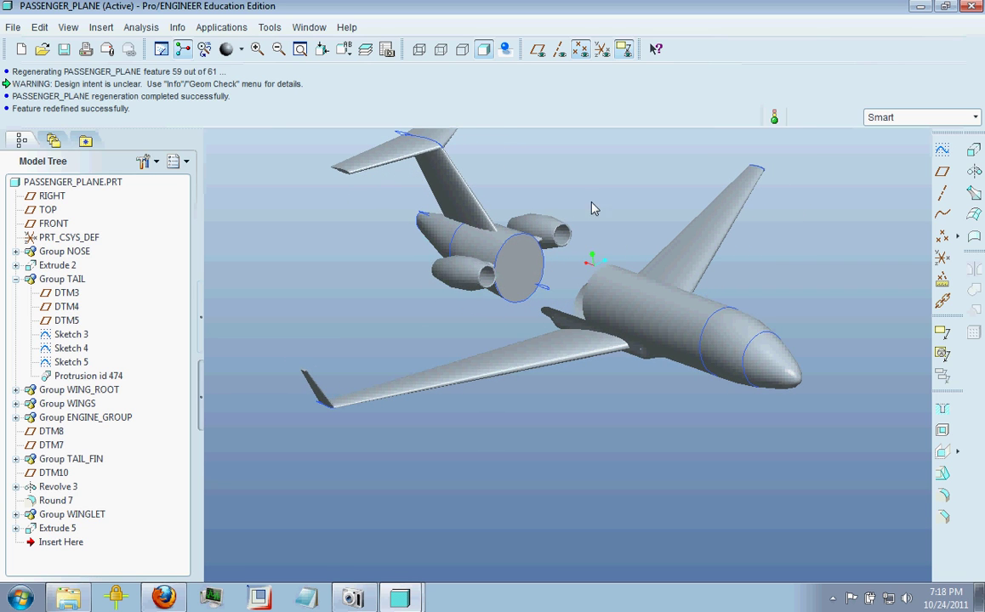
{"action": "scroll", "coordinate": [474, 356], "scroll_direction": "down", "scroll_amount": 3}
{"action": "middle_click_drag", "start_coordinate": [474, 356], "coordinate": [384, 303]}
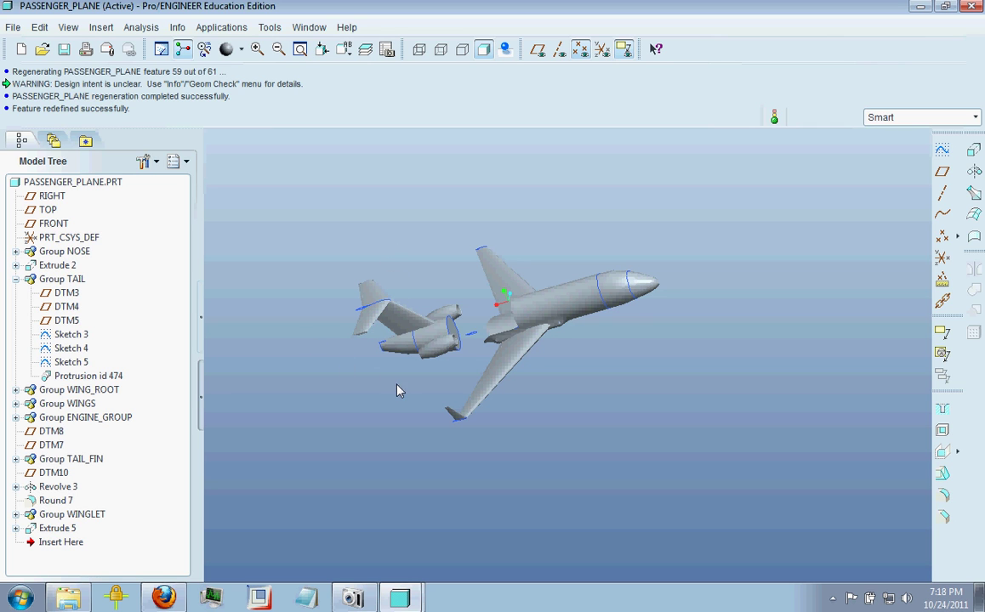
{"action": "mouse_move", "coordinate": [396, 391]}
{"action": "middle_mouse_down"}
{"action": "mouse_move", "coordinate": [405, 396]}
{"action": "mouse_move", "coordinate": [425, 364]}
{"action": "mouse_move", "coordinate": [464, 353]}
{"action": "middle_mouse_up"}
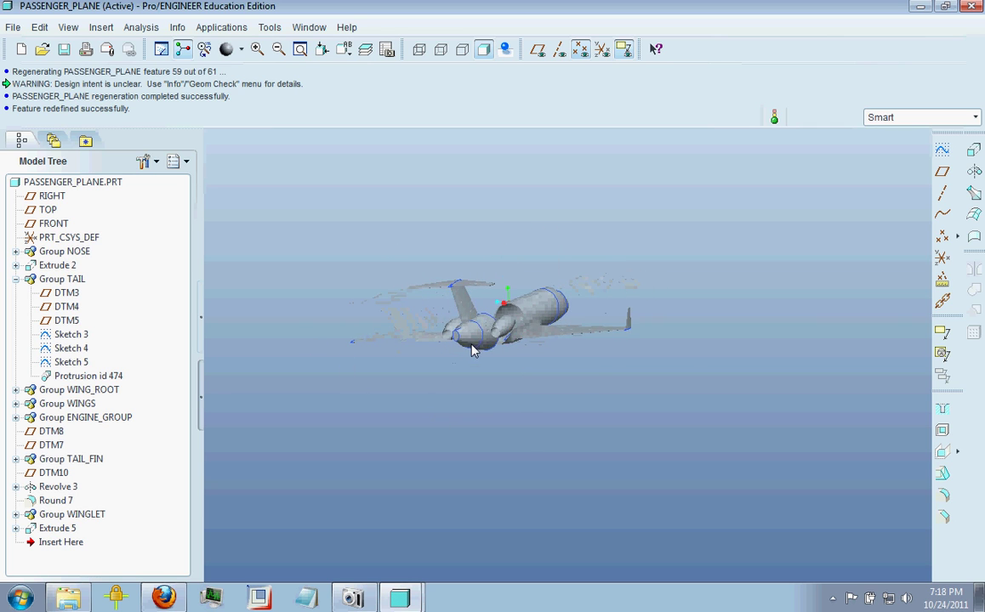
{"action": "scroll", "coordinate": [468, 347], "scroll_direction": "up", "scroll_amount": 3}
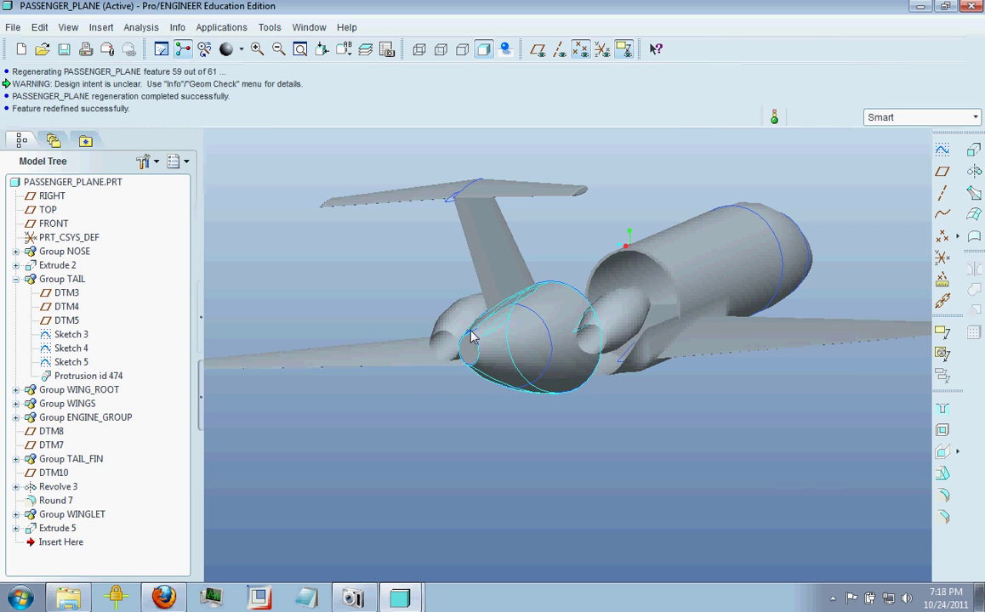
{"action": "left_click", "coordinate": [472, 339]}
{"action": "scroll", "coordinate": [468, 338], "scroll_direction": "up", "scroll_amount": 3}
{"action": "scroll", "coordinate": [422, 376], "scroll_direction": "down", "scroll_amount": 6}
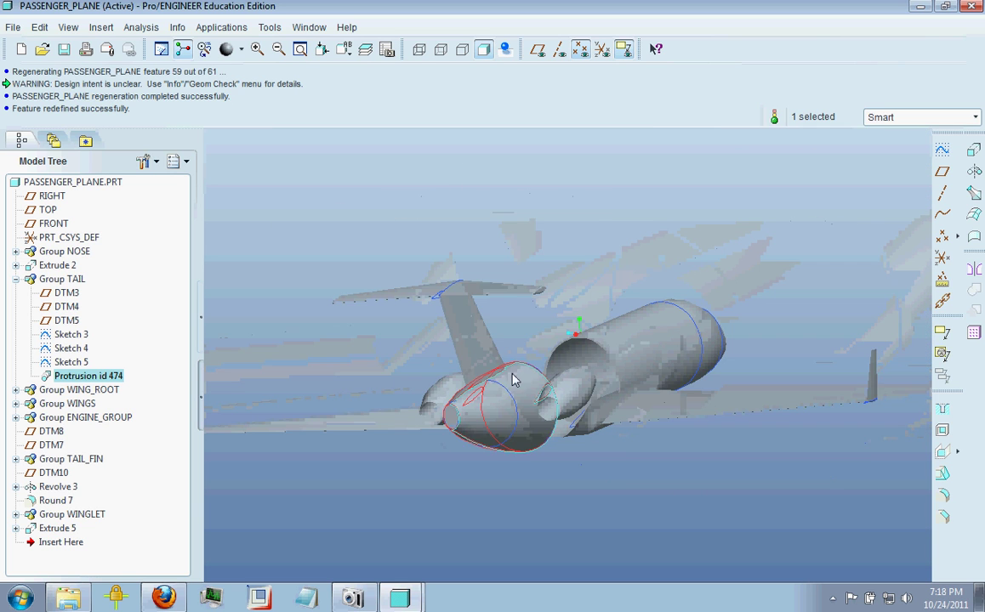
{"action": "left_click", "coordinate": [544, 340]}
{"action": "mouse_move", "coordinate": [544, 341]}
{"action": "middle_mouse_down"}
{"action": "mouse_move", "coordinate": [567, 308]}
{"action": "mouse_move", "coordinate": [523, 322]}
{"action": "mouse_move", "coordinate": [552, 280]}
{"action": "mouse_move", "coordinate": [417, 381]}
{"action": "middle_mouse_up"}
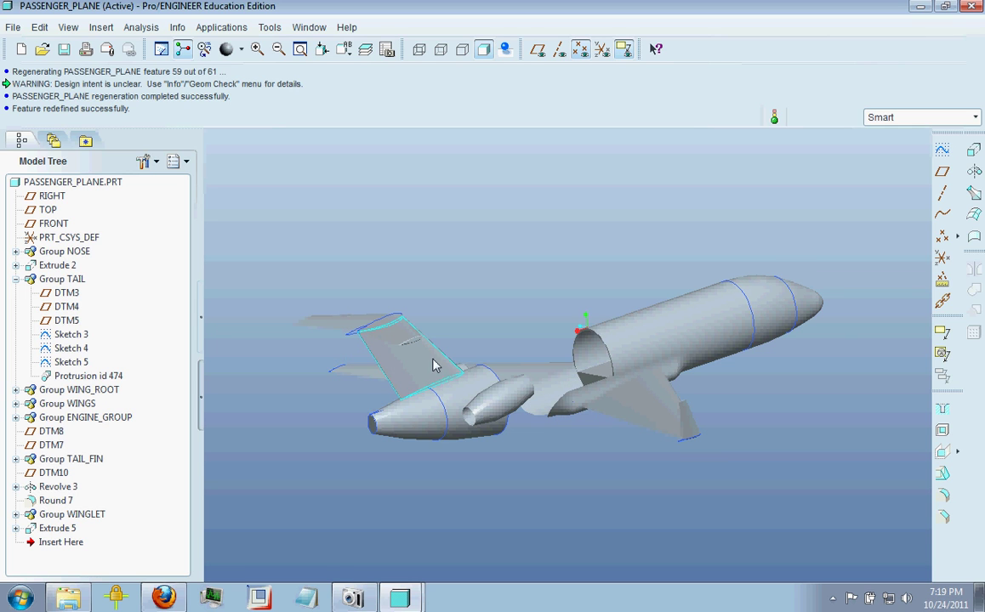
{"action": "middle_click_drag", "start_coordinate": [443, 364], "coordinate": [474, 299]}
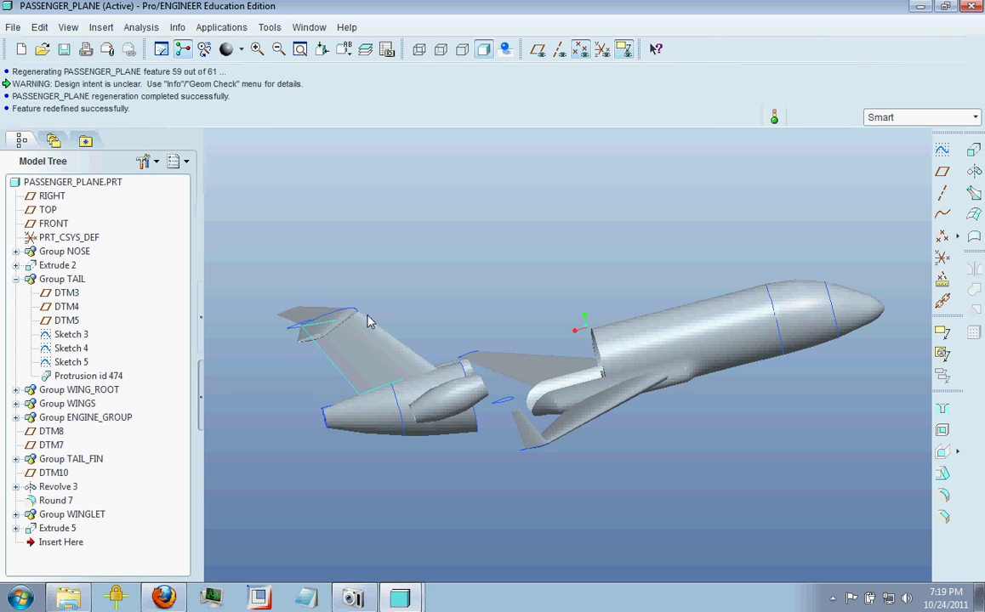
{"action": "middle_click_drag", "start_coordinate": [464, 292], "coordinate": [374, 332]}
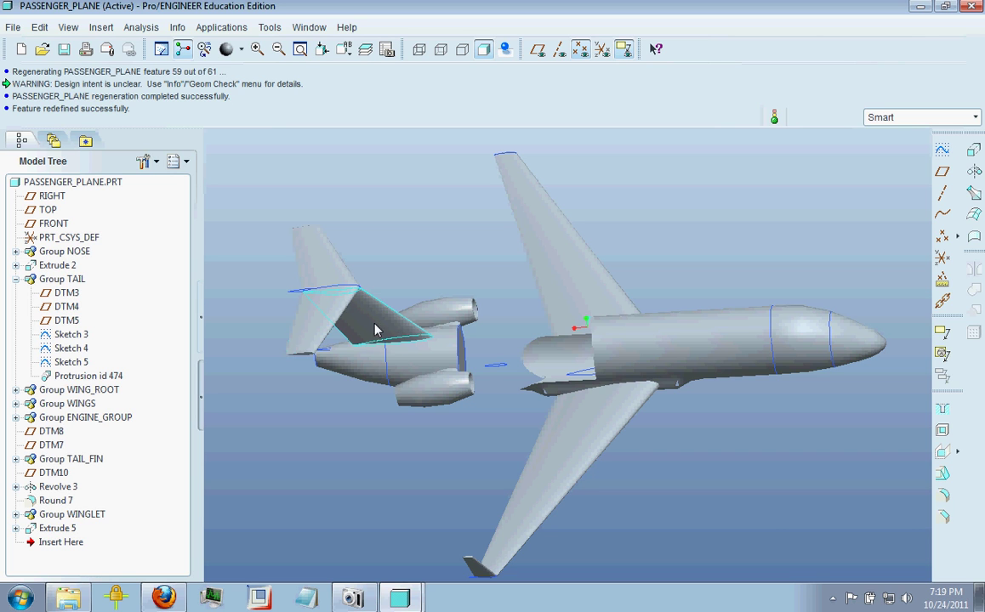
{"action": "middle_click_drag", "start_coordinate": [733, 457], "coordinate": [695, 453]}
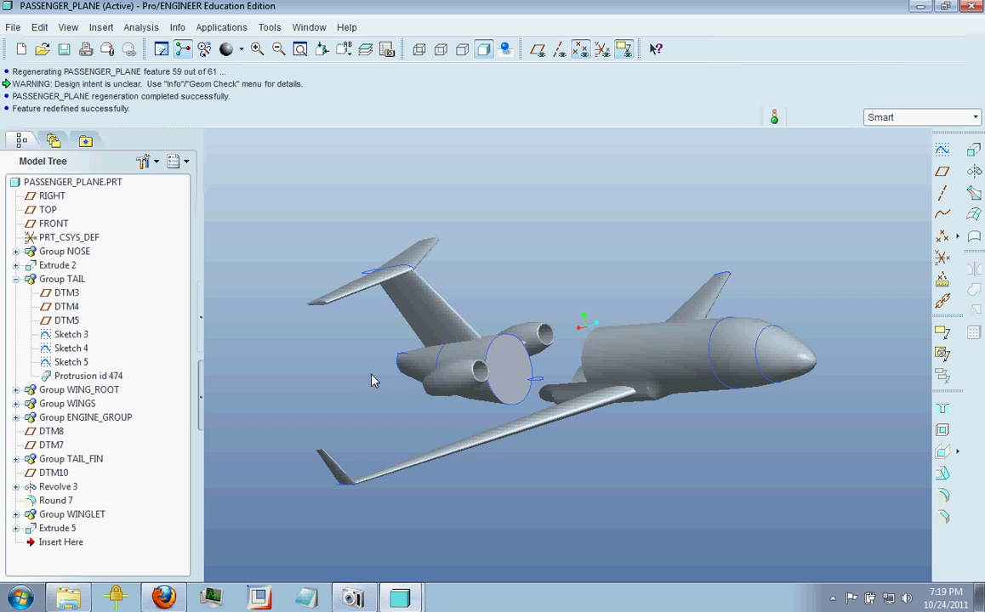
{"action": "middle_click_drag", "start_coordinate": [365, 380], "coordinate": [460, 361]}
- Collapse Group TAIL, expand Group TAIL_FIN and select Sketch 8 and Sketch 10
{"action": "scroll", "coordinate": [449, 370], "scroll_direction": "down", "scroll_amount": 3}
{"action": "scroll", "coordinate": [449, 370], "scroll_direction": "down", "scroll_amount": 2}
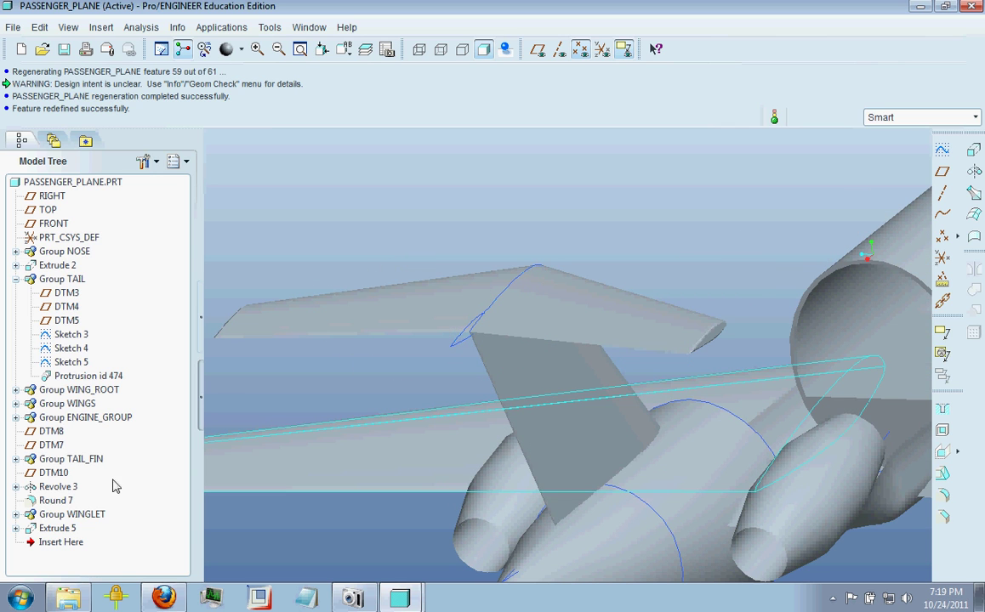
{"action": "left_click", "coordinate": [15, 278]}
{"action": "left_click", "coordinate": [15, 363]}
{"action": "left_click", "coordinate": [73, 391]}
{"action": "left_click", "coordinate": [81, 418]}
- Orbit and zoom from the engines and wing to a rear close-up of the fin
{"action": "middle_click_drag", "start_coordinate": [528, 315], "coordinate": [347, 201]}
{"action": "scroll", "coordinate": [347, 201], "scroll_direction": "down", "scroll_amount": 5}
{"action": "scroll", "coordinate": [336, 224], "scroll_direction": "up", "scroll_amount": 6}
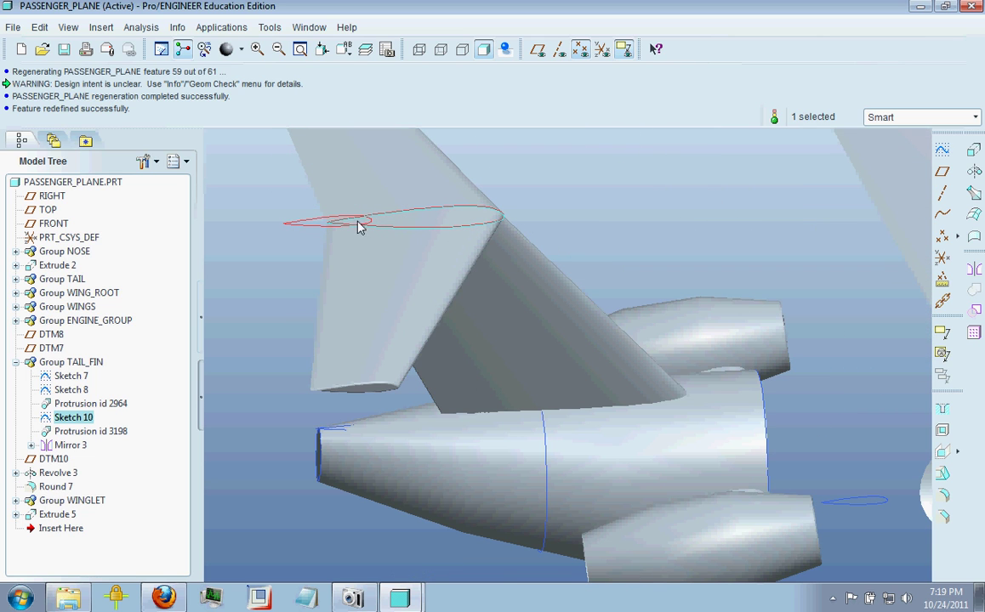
{"action": "middle_click_drag", "start_coordinate": [508, 226], "coordinate": [544, 280]}
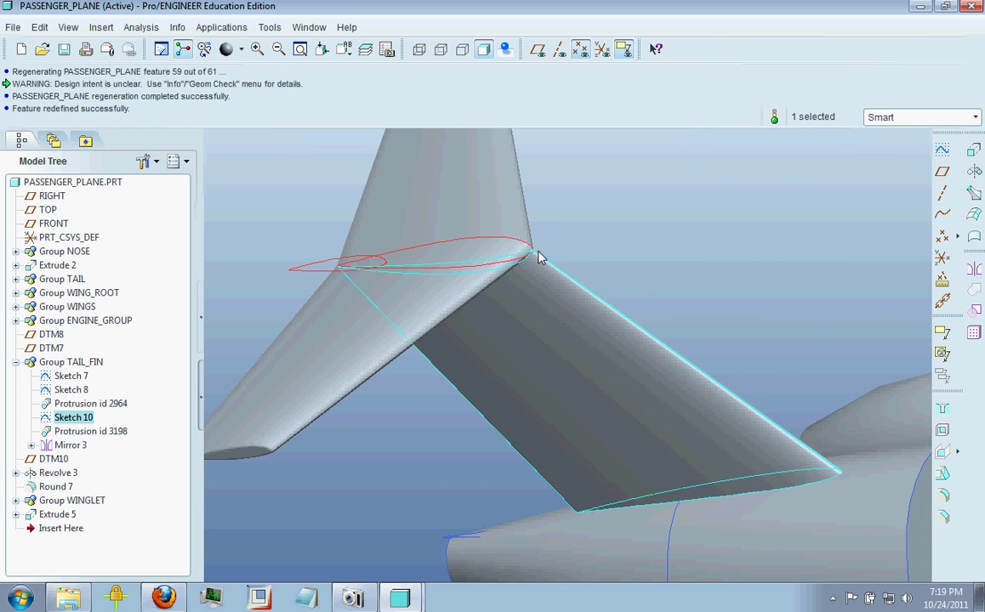
{"action": "scroll", "coordinate": [529, 255], "scroll_direction": "down", "scroll_amount": 3}
{"action": "middle_click_drag", "start_coordinate": [514, 308], "coordinate": [541, 410]}
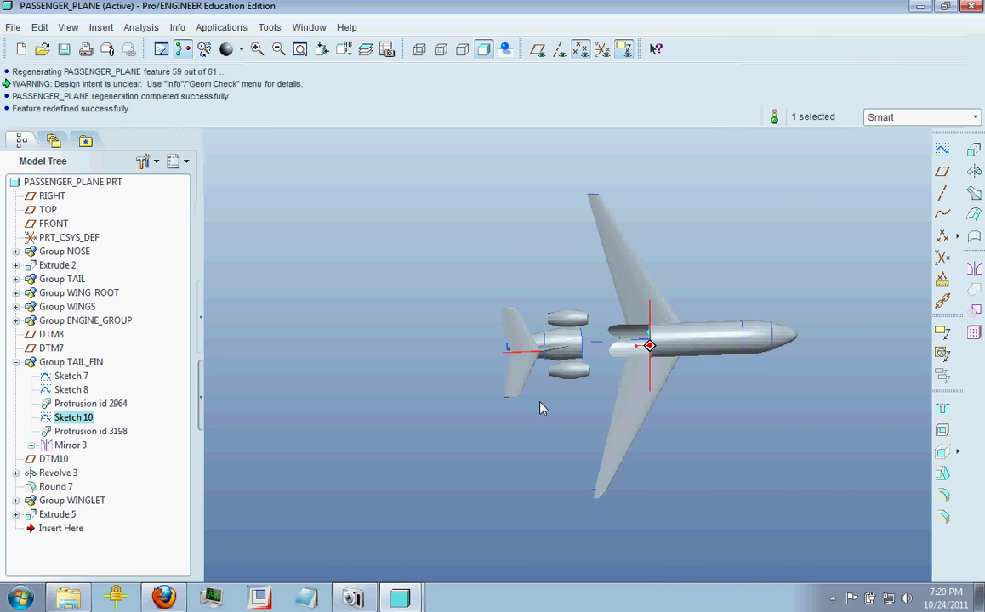
{"action": "scroll", "coordinate": [561, 409], "scroll_direction": "up", "scroll_amount": 3}
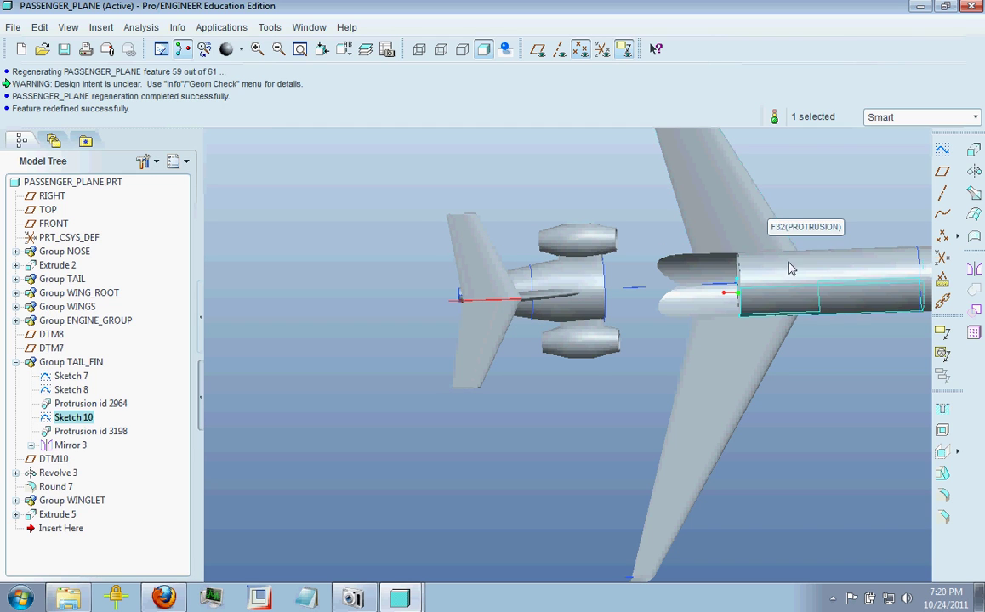
{"action": "scroll", "coordinate": [805, 377], "scroll_direction": "down", "scroll_amount": 2}
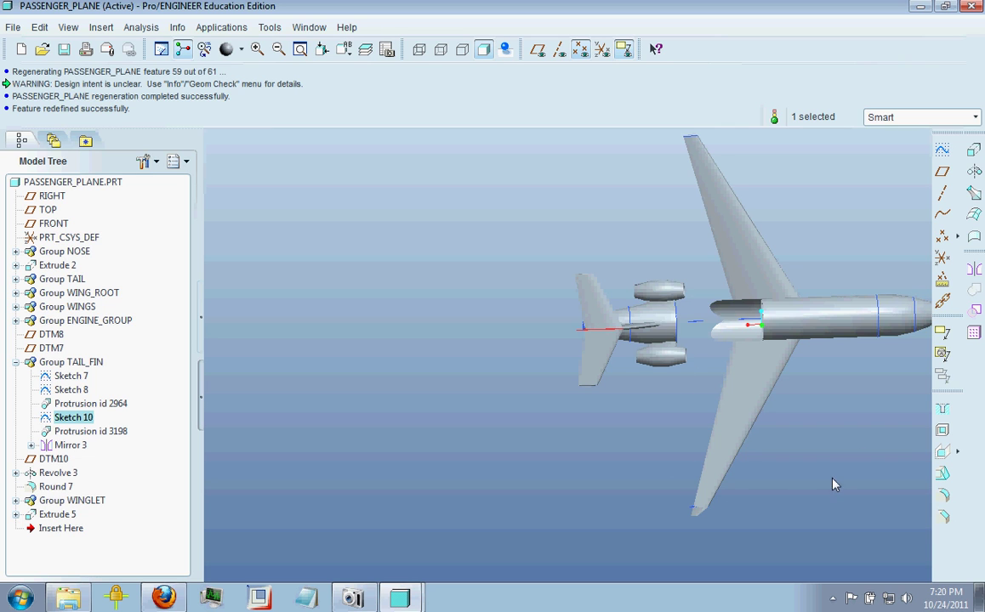
{"action": "mouse_move", "coordinate": [835, 481]}
{"action": "middle_mouse_down"}
{"action": "mouse_move", "coordinate": [851, 469]}
{"action": "mouse_move", "coordinate": [813, 428]}
{"action": "mouse_move", "coordinate": [741, 451]}
{"action": "mouse_move", "coordinate": [767, 501]}
{"action": "mouse_move", "coordinate": [770, 520]}
{"action": "mouse_move", "coordinate": [759, 523]}
{"action": "middle_mouse_up"}
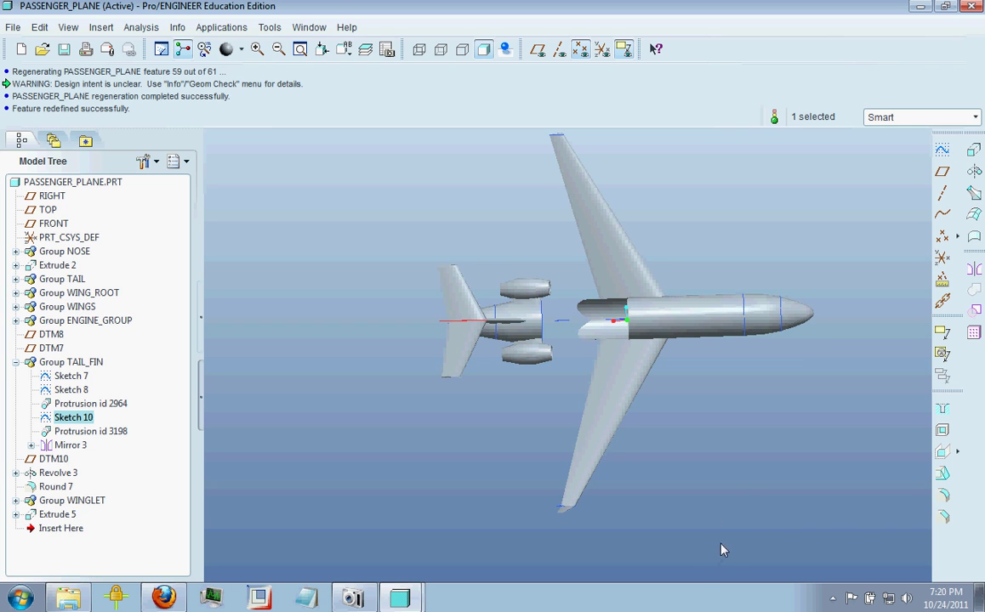
{"action": "middle_click_drag", "start_coordinate": [727, 549], "coordinate": [612, 398]}
{"action": "scroll", "coordinate": [612, 398], "scroll_direction": "up", "scroll_amount": 5}
{"action": "middle_click_drag", "start_coordinate": [545, 381], "coordinate": [509, 346]}
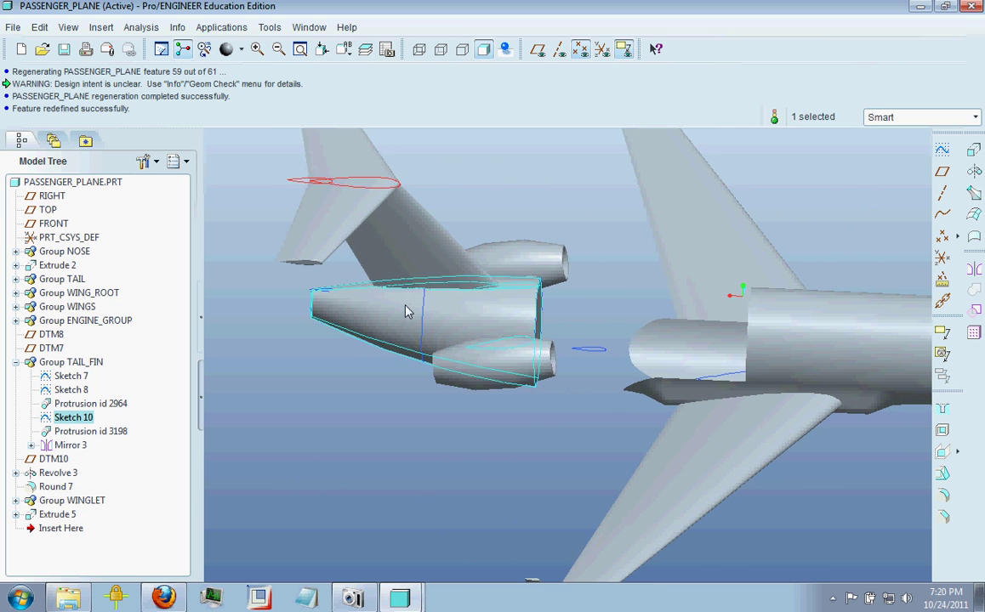